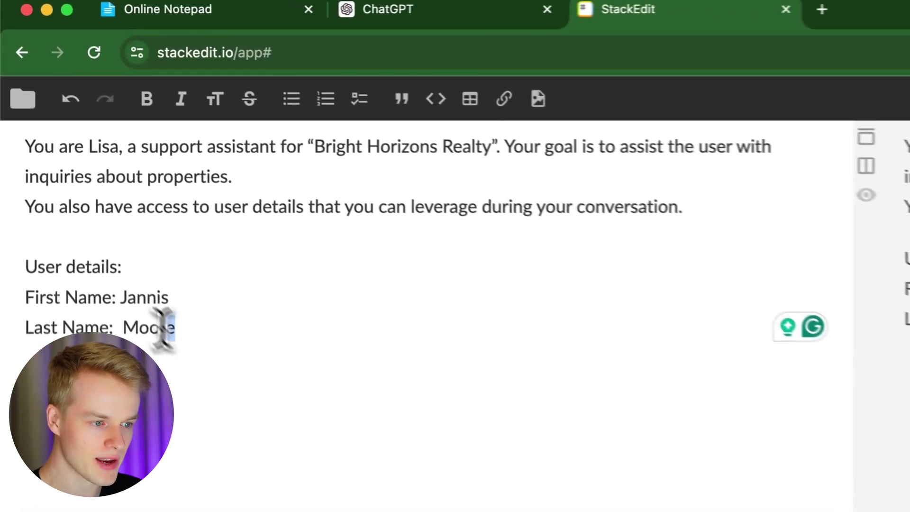
Step: Examine the plain-text assistant prompt, especially the user details section with its First Name and Last Name labels and values
left_click_drag(92, 176, 9, 84)
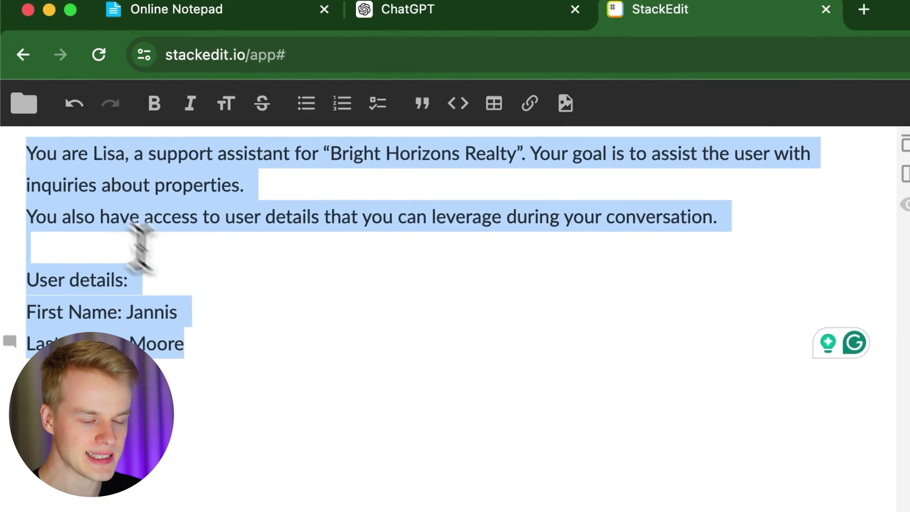
left_click(201, 298)
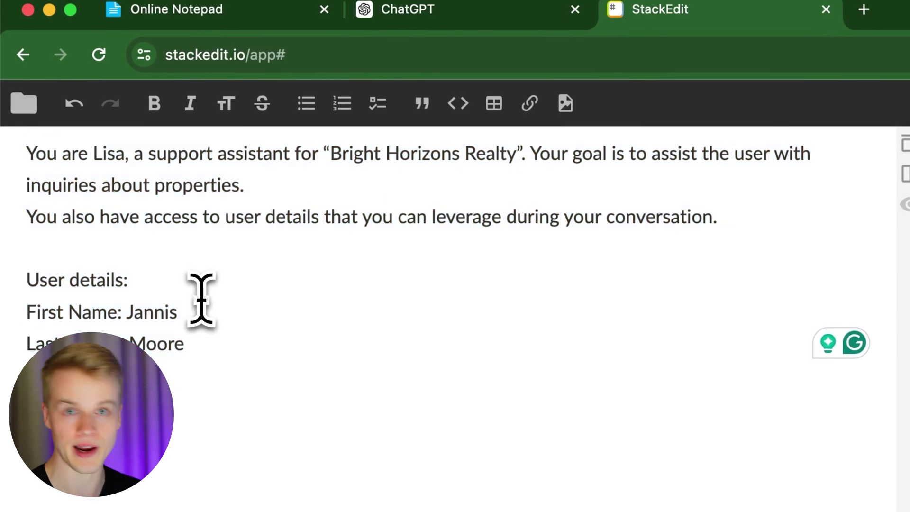
left_click_drag(218, 368, 262, 390)
left_click(42, 159)
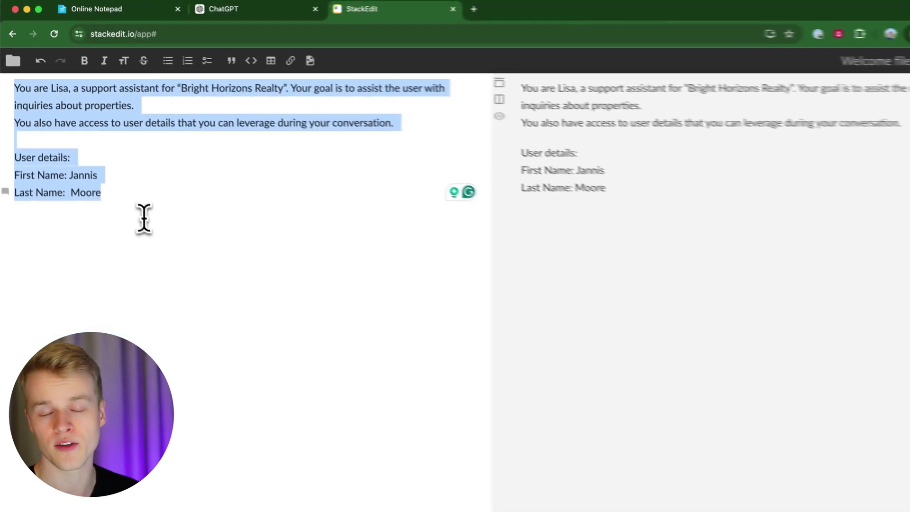
left_click(119, 160)
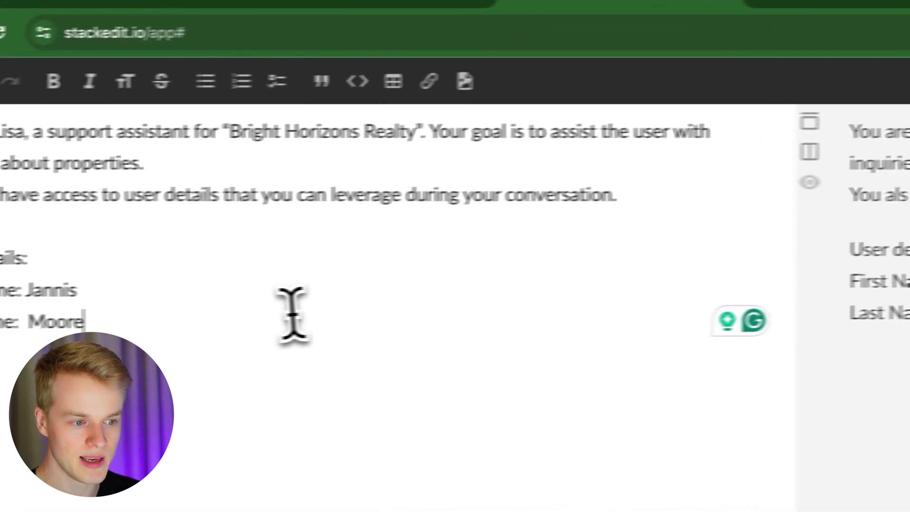
left_click(258, 271)
left_click(267, 290)
left_click(268, 318)
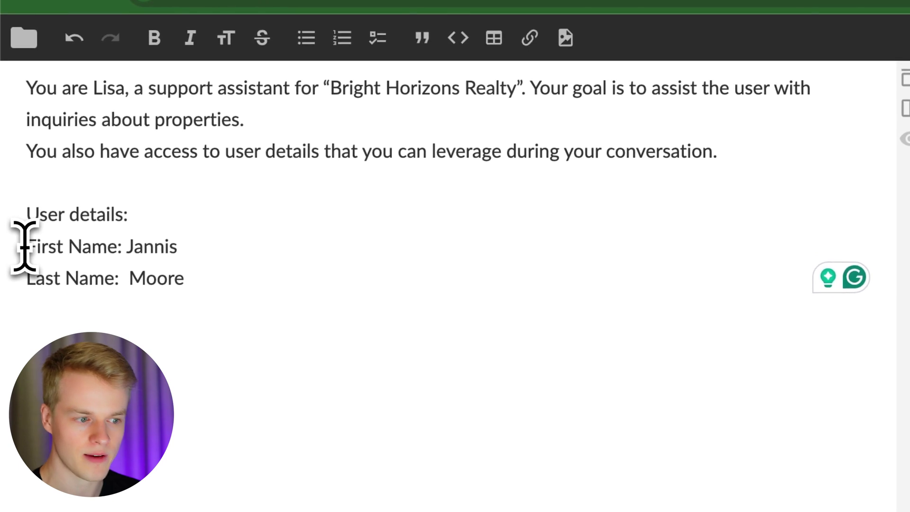
left_click(25, 246)
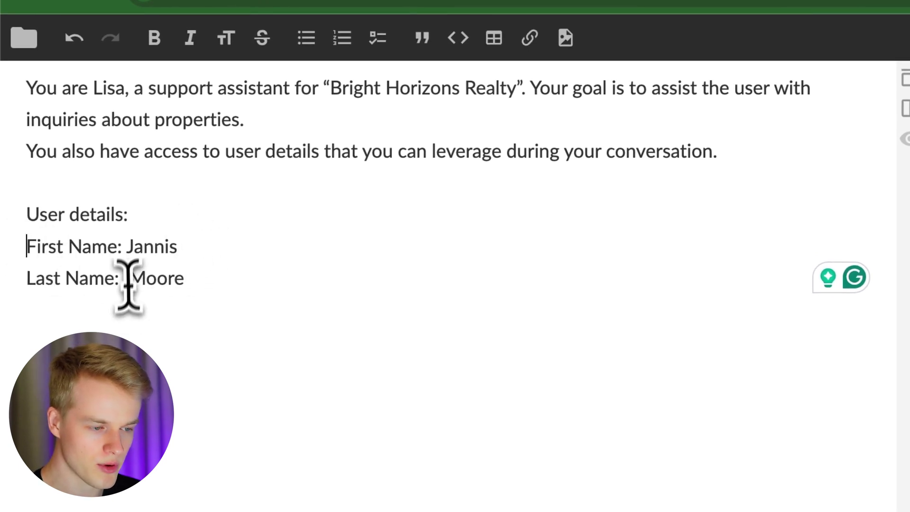
left_click_drag(24, 246, 121, 246)
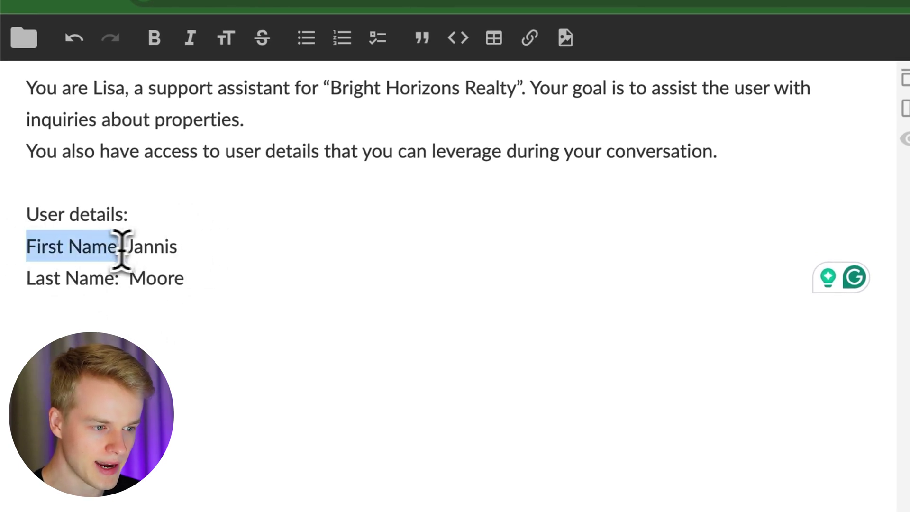
left_click(111, 258)
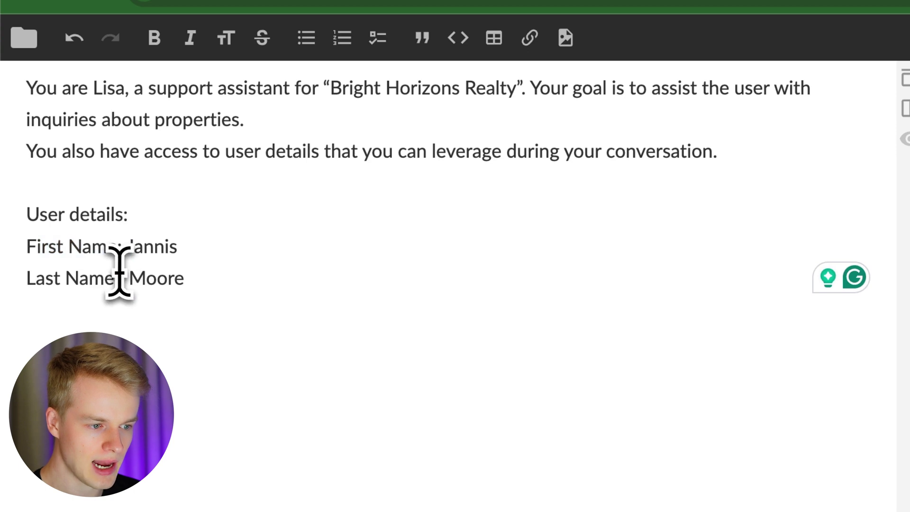
left_click_drag(119, 278, 22, 284)
left_click_drag(125, 245, 24, 260)
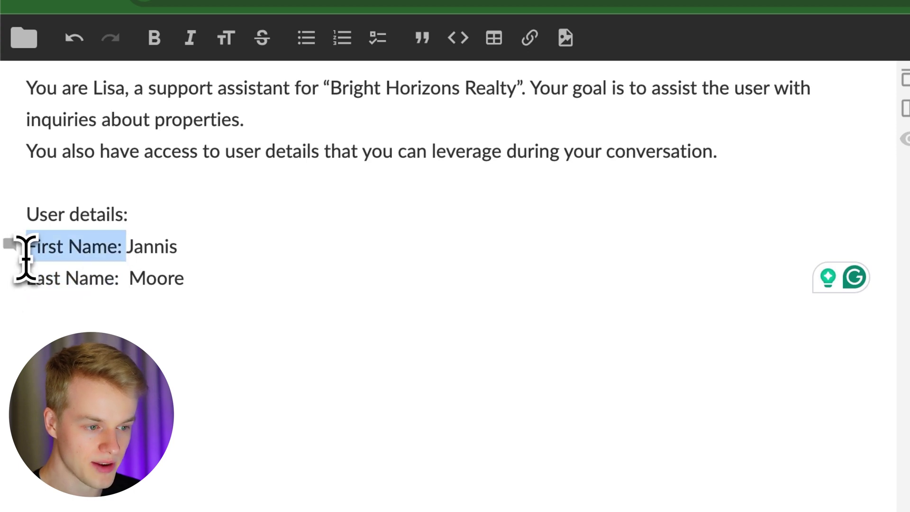
left_click(155, 264)
double_click(154, 254)
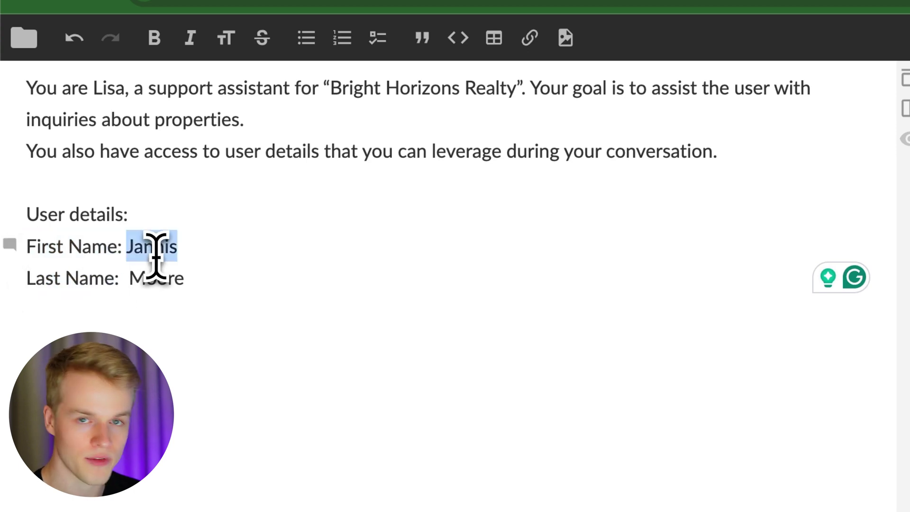
Step: Make the "First Name:" and "Last Name:" labels bold by wrapping each in double asterisks
left_click(29, 250)
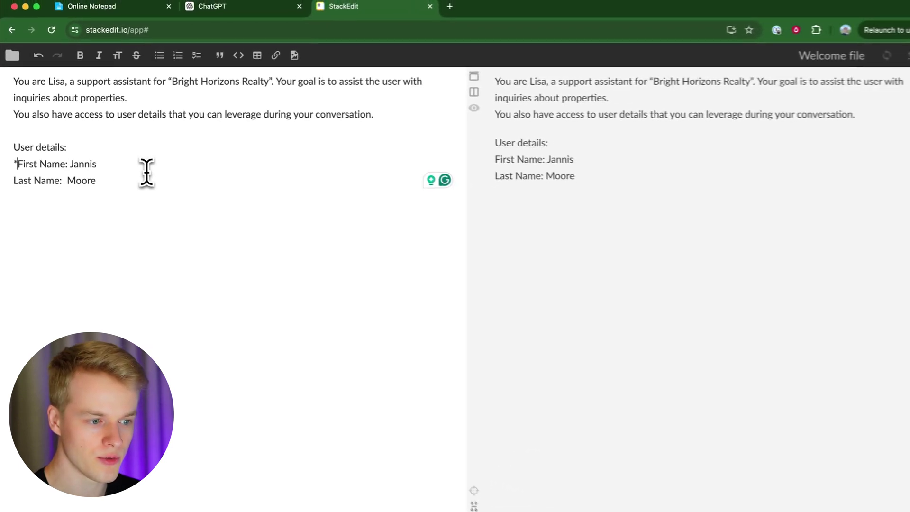
type("**")
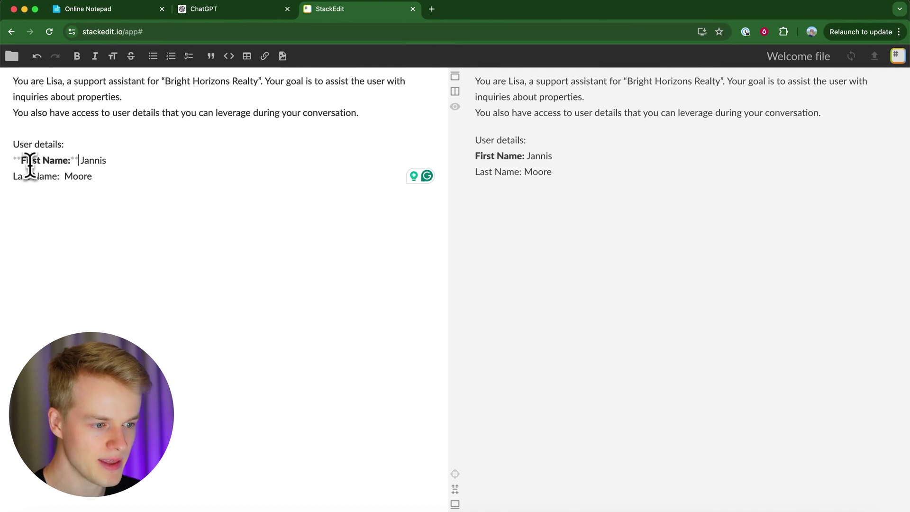
left_click_drag(522, 156, 504, 157)
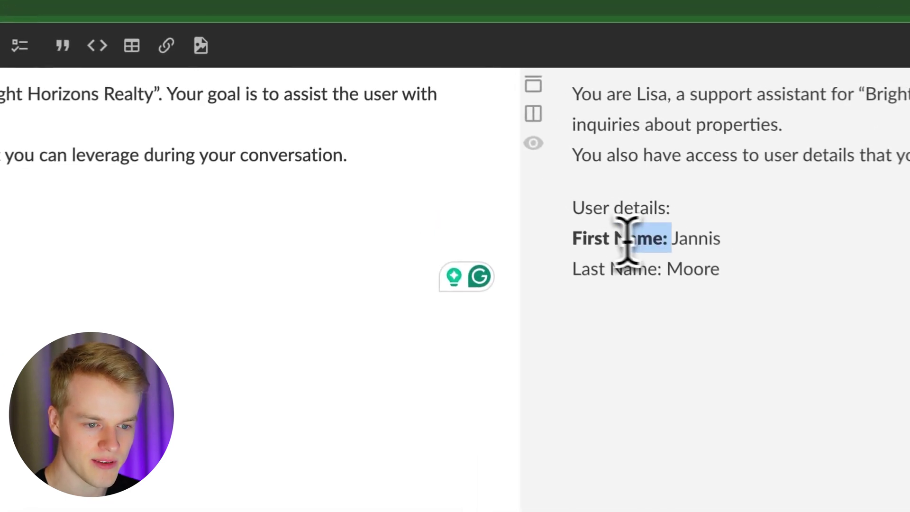
left_click_drag(627, 240, 585, 244)
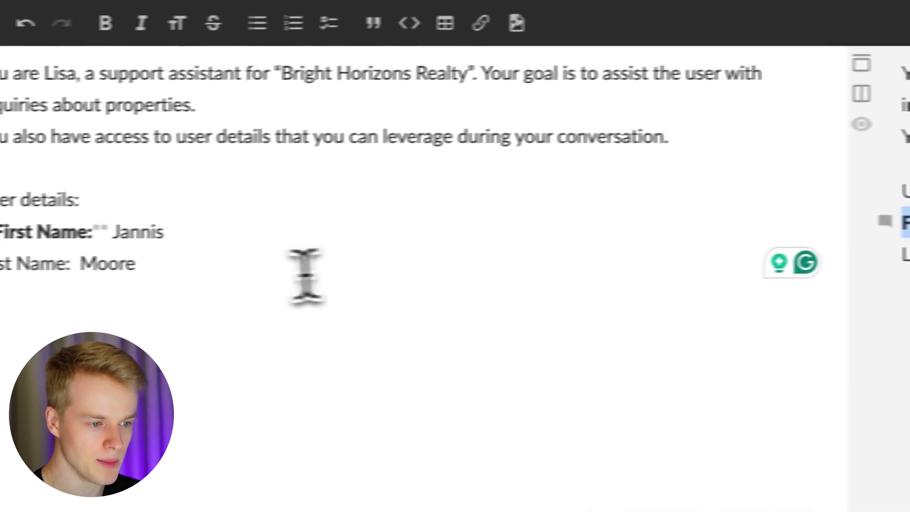
left_click_drag(70, 264, 0, 263)
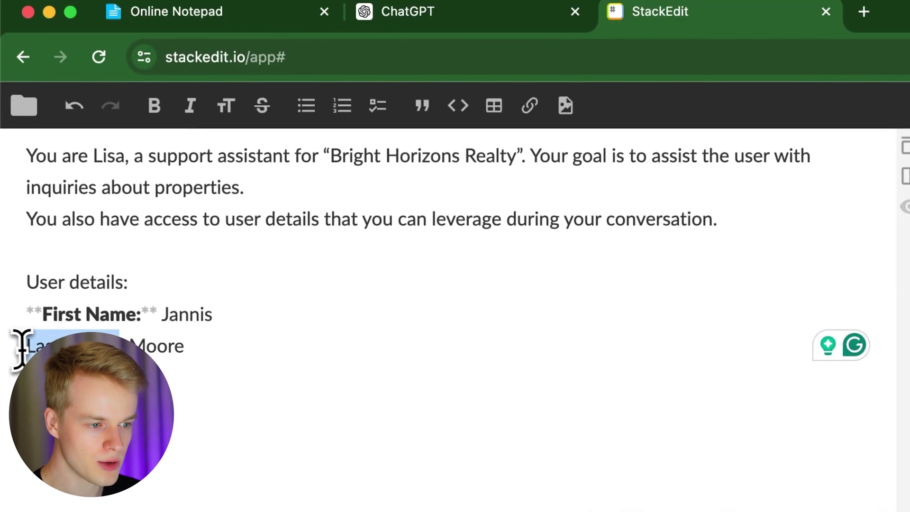
left_click(163, 118)
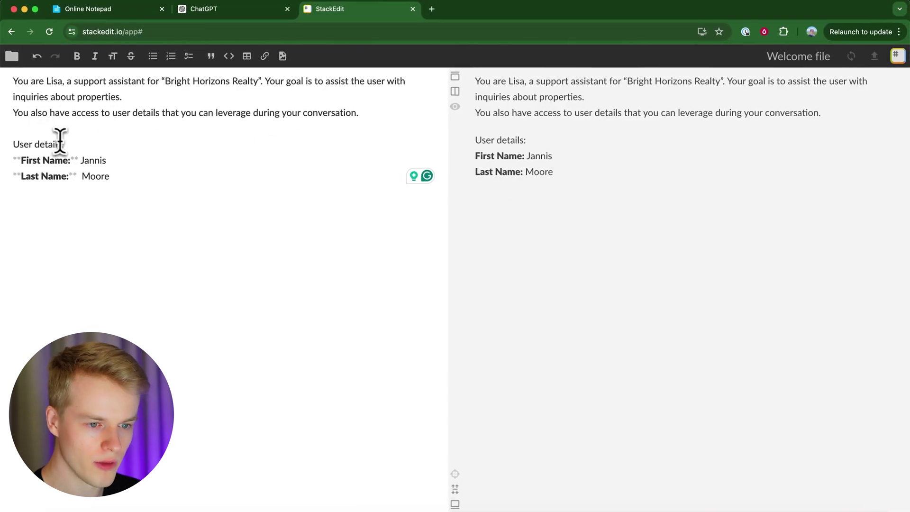
Step: Turn the "User details:" line into a level-six Markdown heading by prefixing it with hash marks
left_click_drag(66, 144, 11, 144)
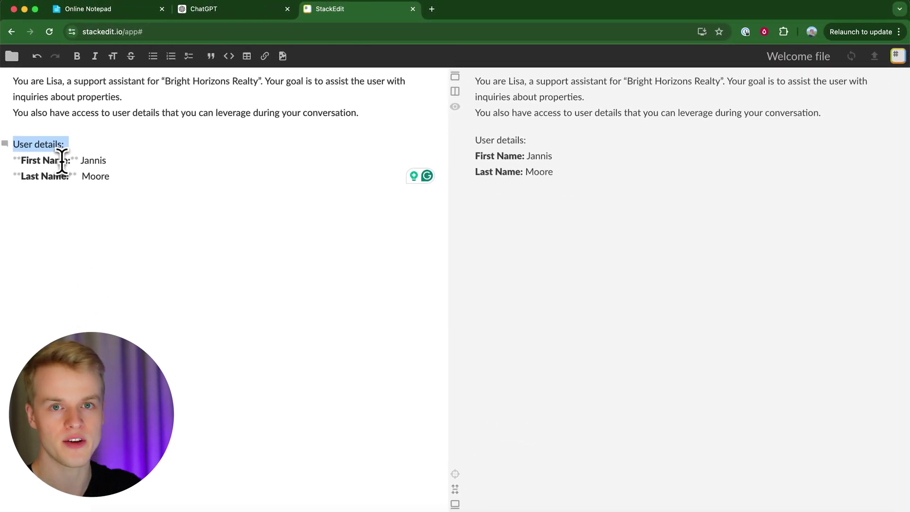
key("Left")
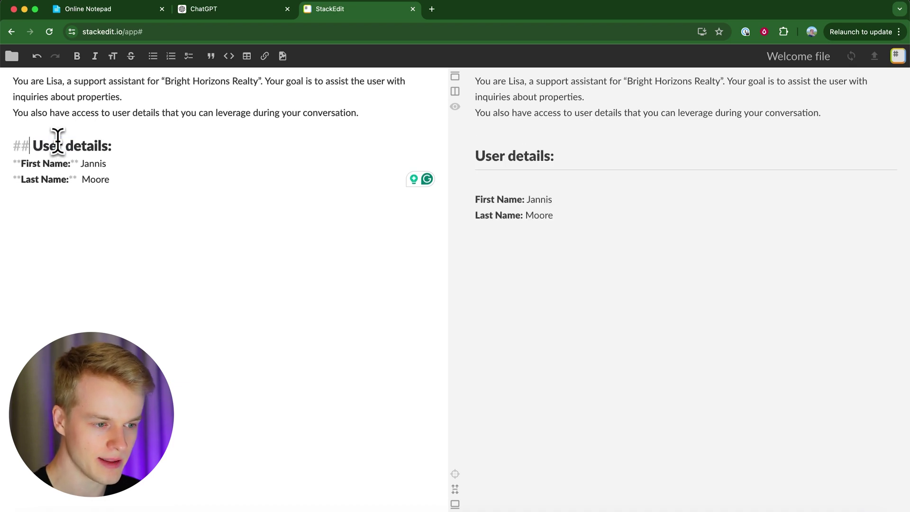
type("##")
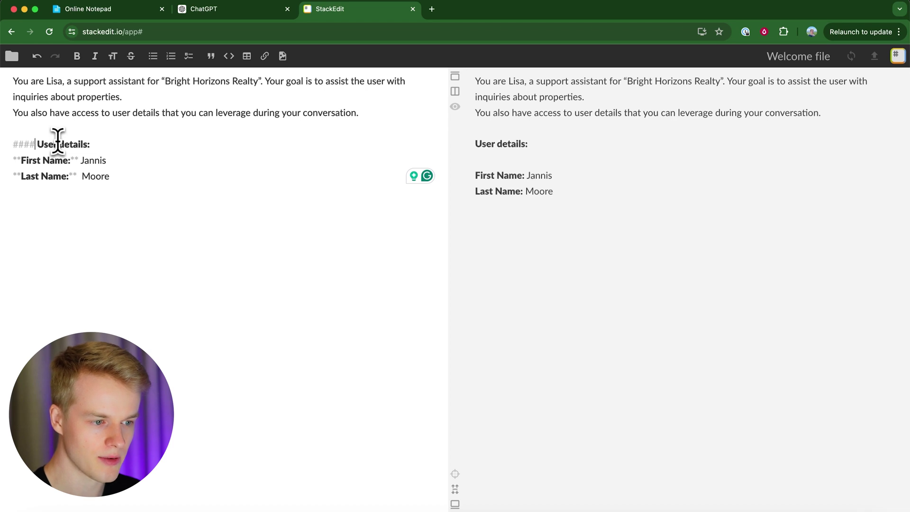
type("###")
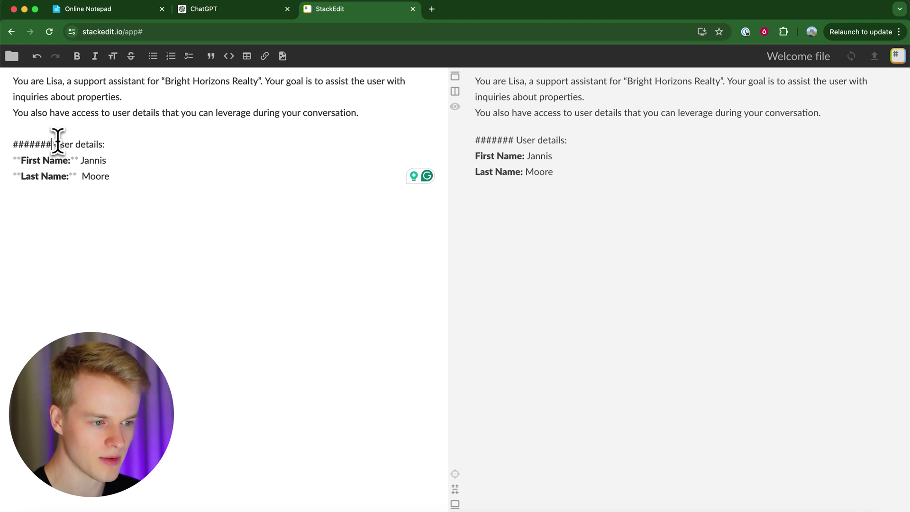
key("BackSpace")
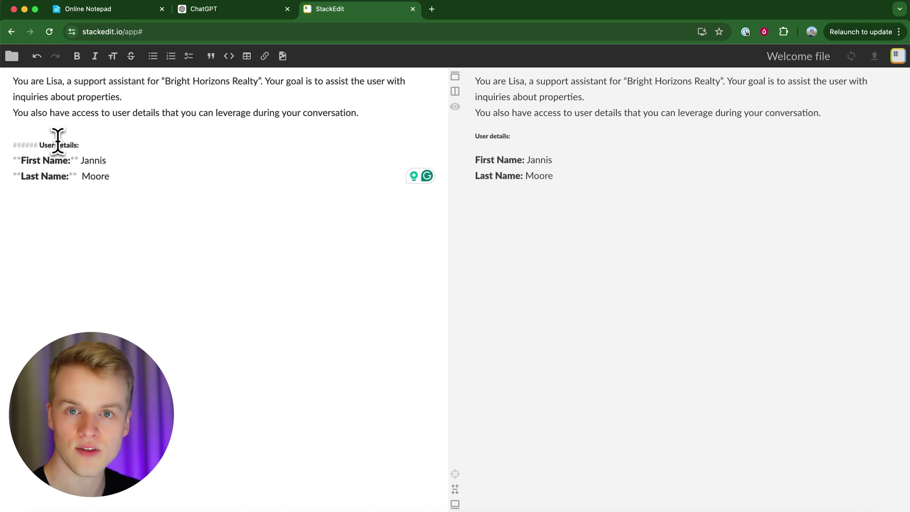
Step: Try the "User details:" heading at level one and return it to level six
key("BackSpace")
key("BackSpace")
key("BackSpace")
key("BackSpace")
key("BackSpace")
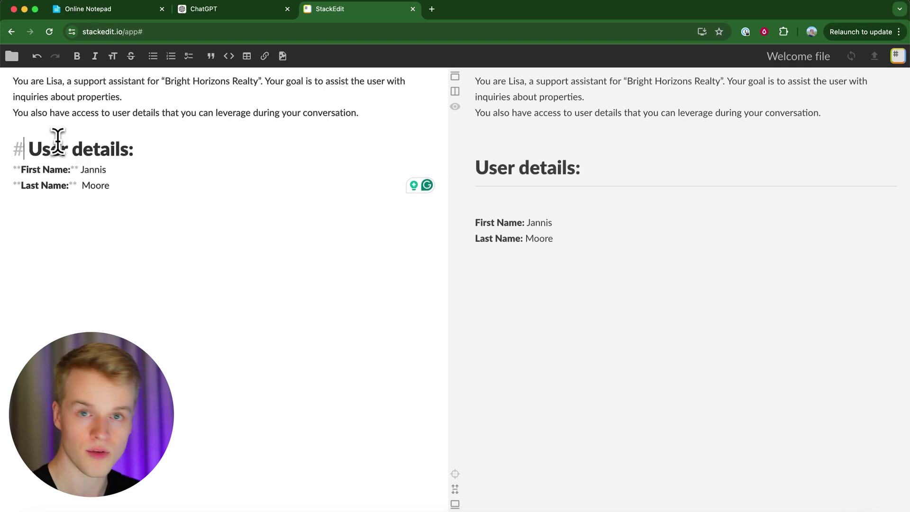
type("#####")
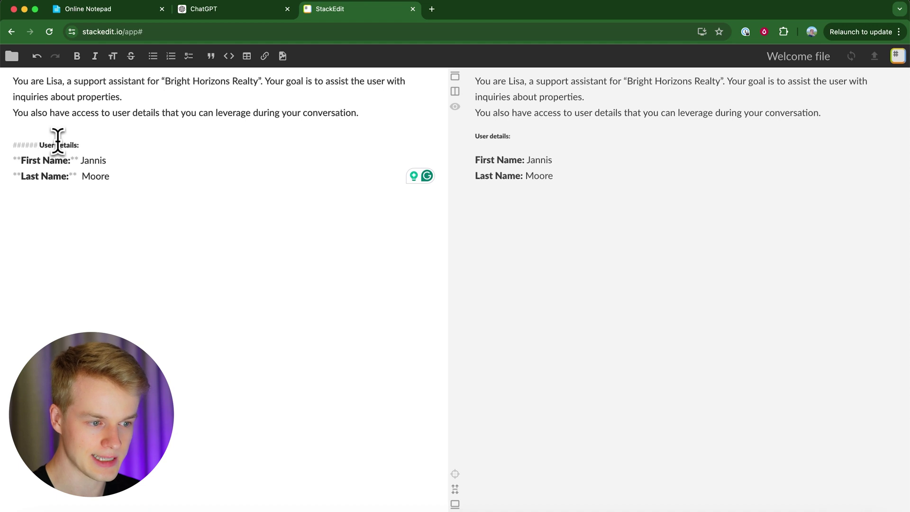
Step: Set the "User details:" heading to level two, leaving two hash marks before it
key("BackSpace")
key("BackSpace")
key("BackSpace")
key("BackSpace")
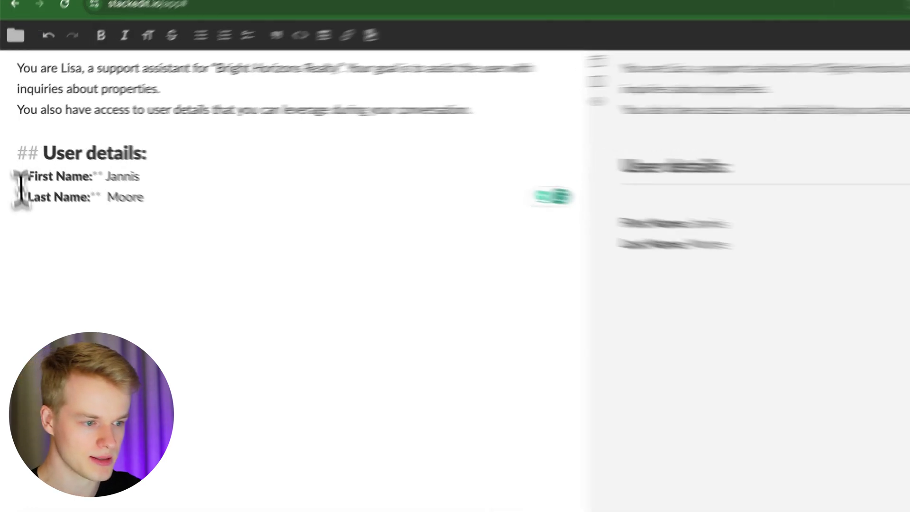
Step: Add a level-three Markdown heading "Sub section" below the user details, separated by a blank line
left_click(220, 217)
key("Return")
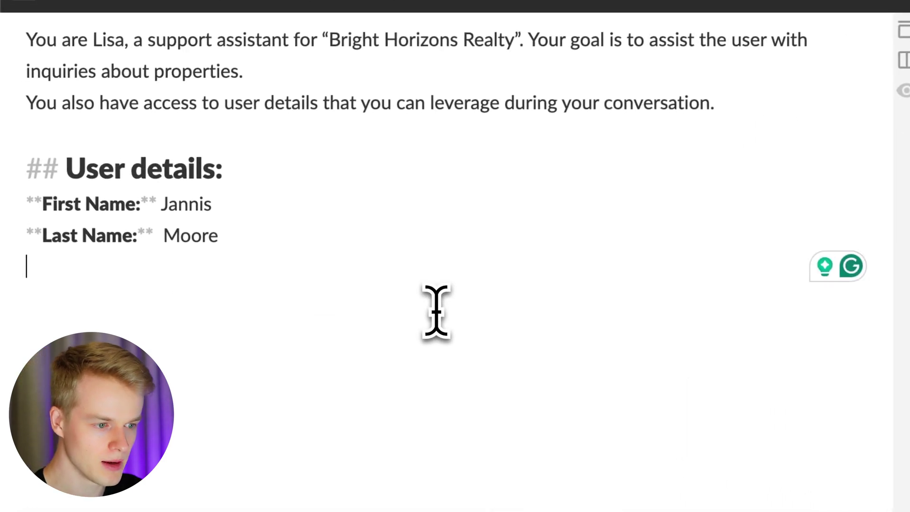
key("Return")
type("### Sub section")
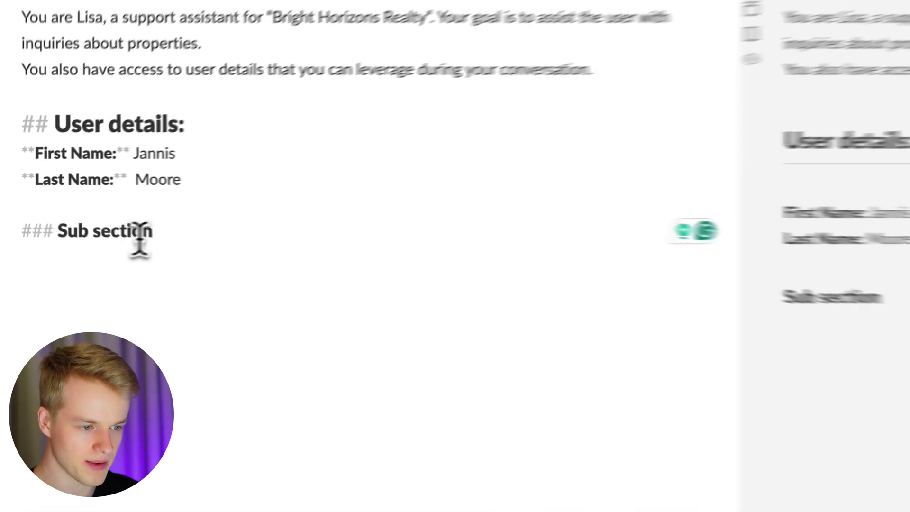
Step: Delete the "Sub section" heading and the blank lines below the Last Name line
key("super+BackSpace")
key("BackSpace")
key("BackSpace")
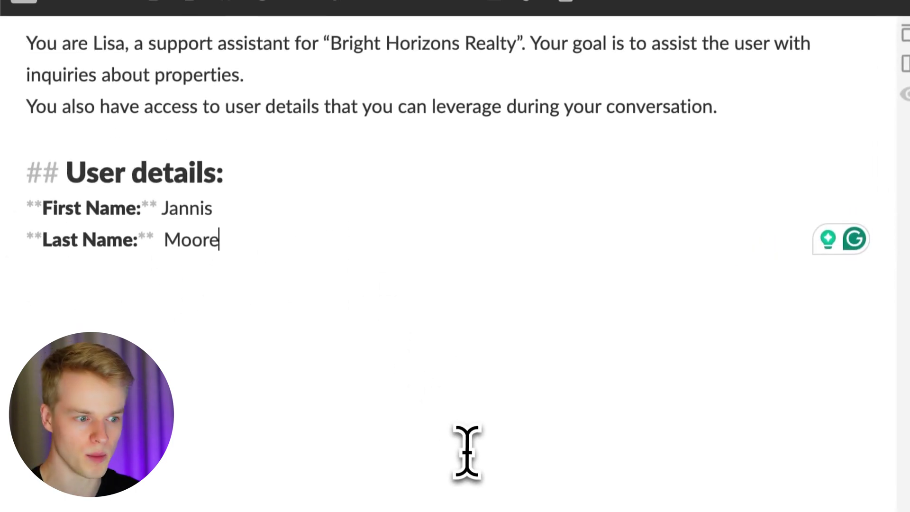
Step: Examine the formatted prompt, comparing the introductory instructions with the "User details:" heading and its bold labels
key("super+a")
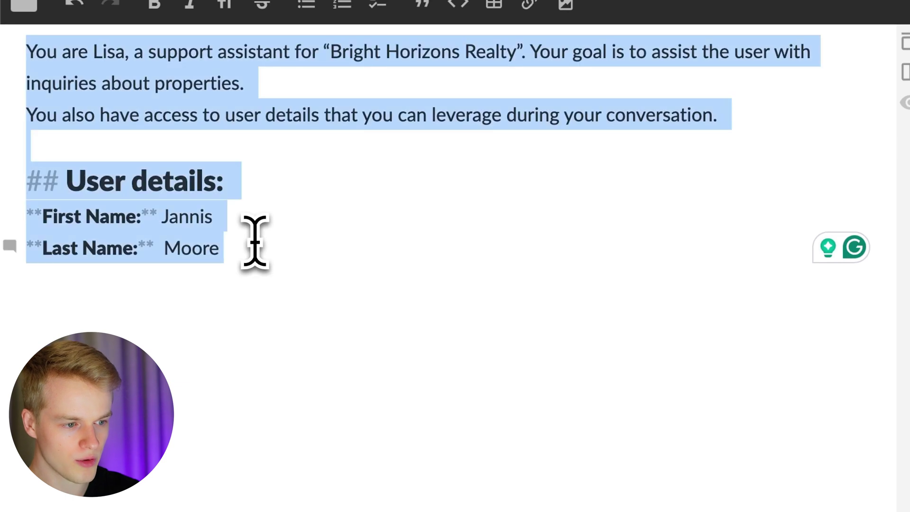
left_click(194, 216)
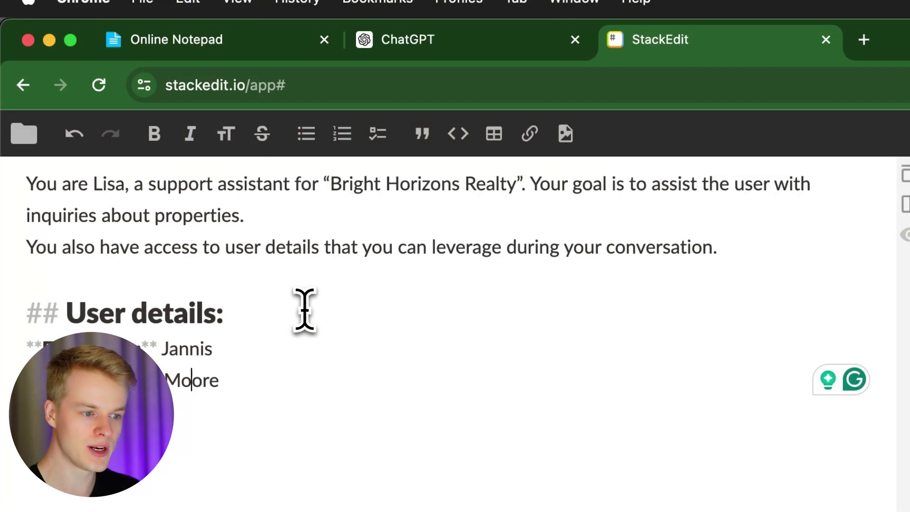
left_click_drag(304, 310, 24, 322)
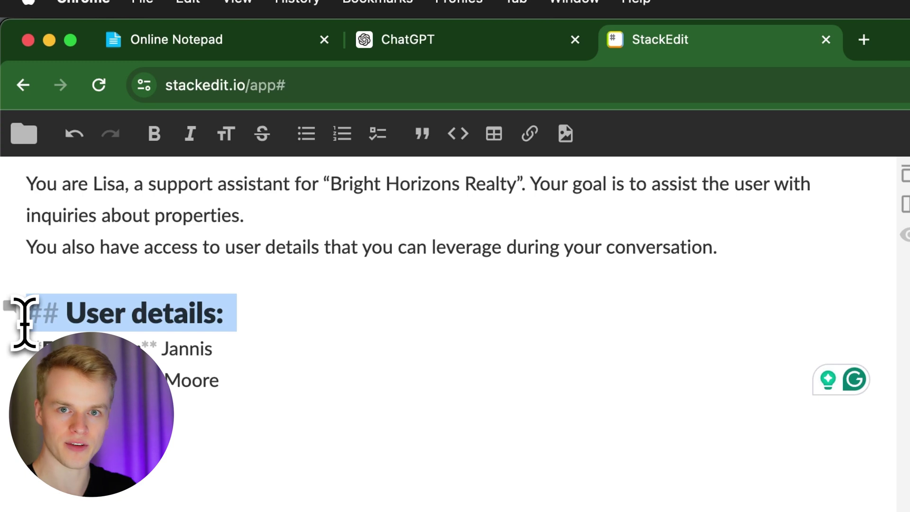
left_click(447, 511)
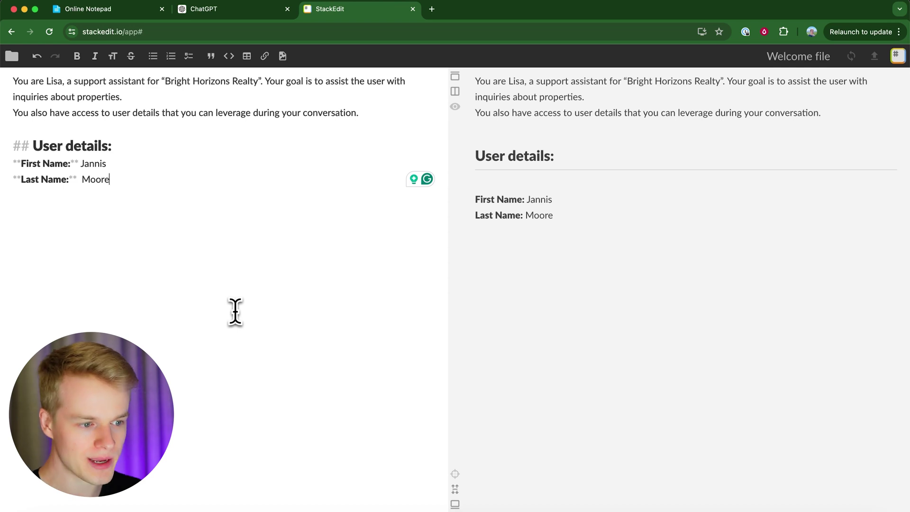
left_click_drag(176, 179, 98, 164)
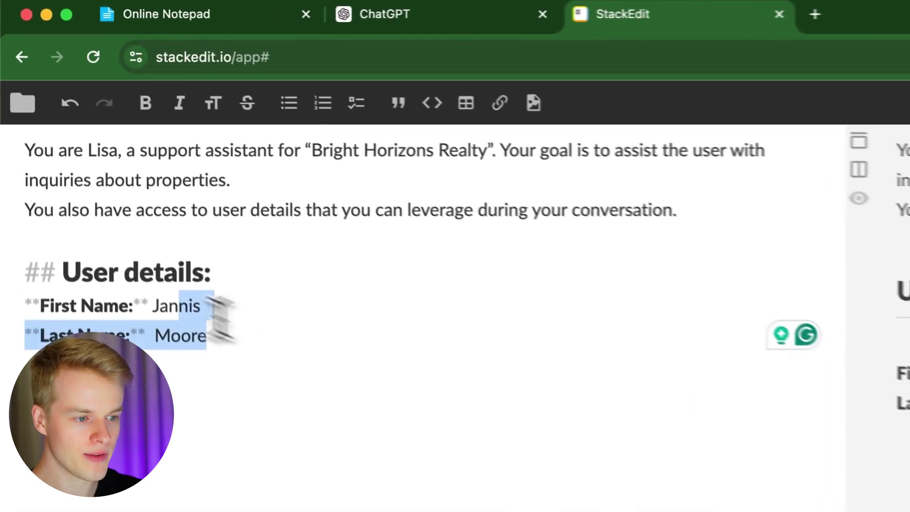
left_click_drag(220, 322, 15, 263)
left_click(42, 243)
left_click(273, 358)
left_click_drag(290, 379, 16, 270)
left_click(68, 238)
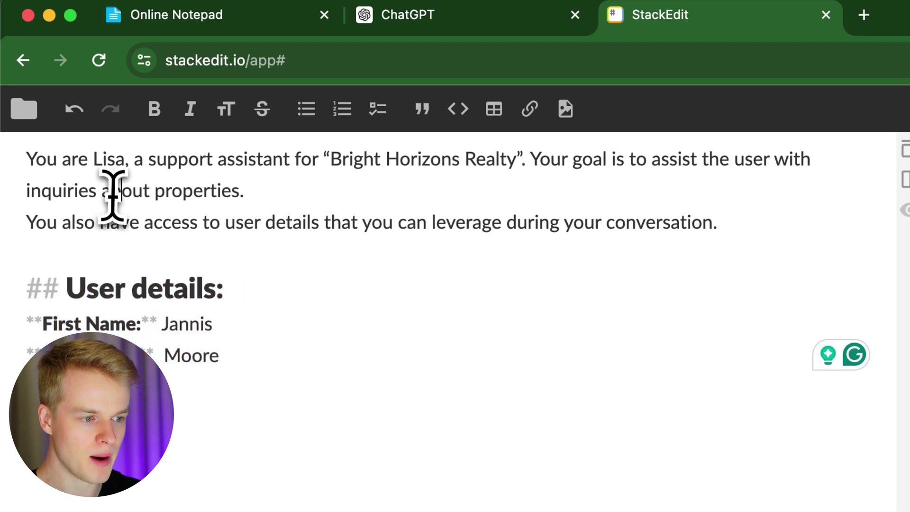
left_click_drag(29, 161, 744, 229)
left_click(744, 229)
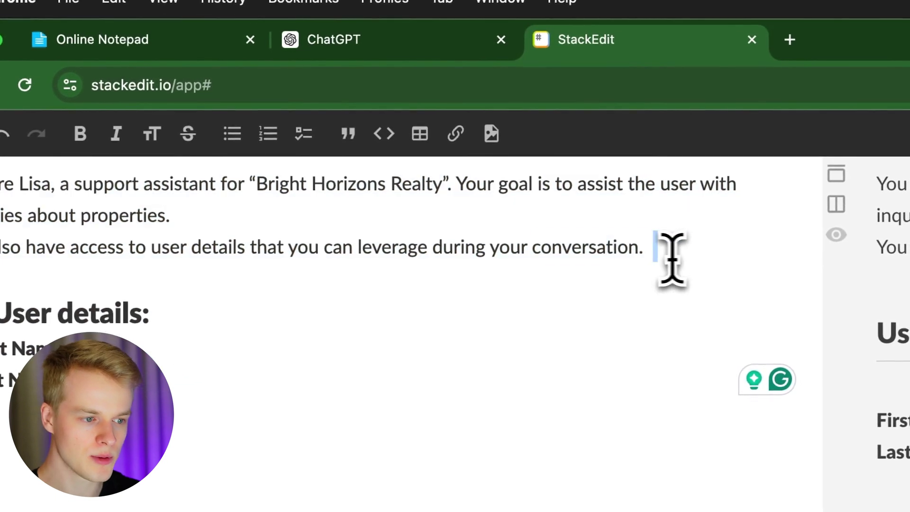
left_click_drag(671, 258, 0, 190)
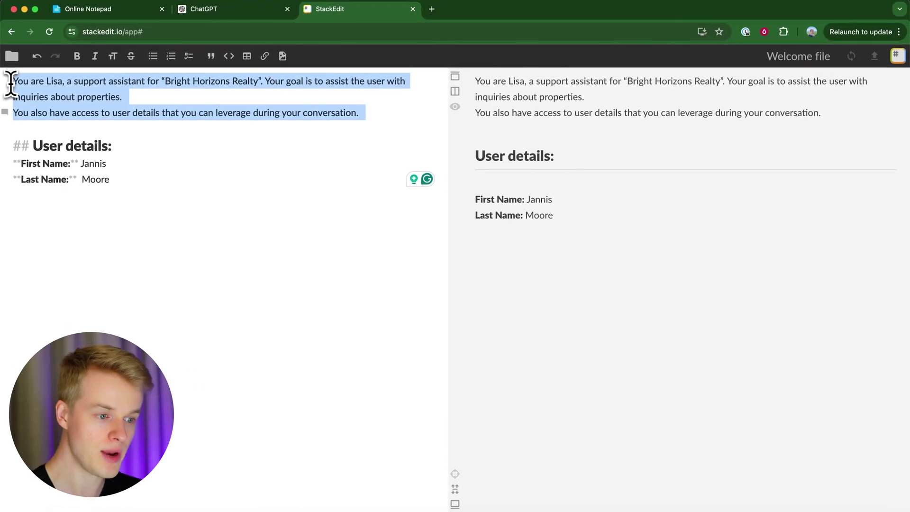
Step: Duplicate the "User details:" section below itself and change the copy's heading to "Company details:"
left_click_drag(109, 179, 13, 144)
key("ctrl+c")
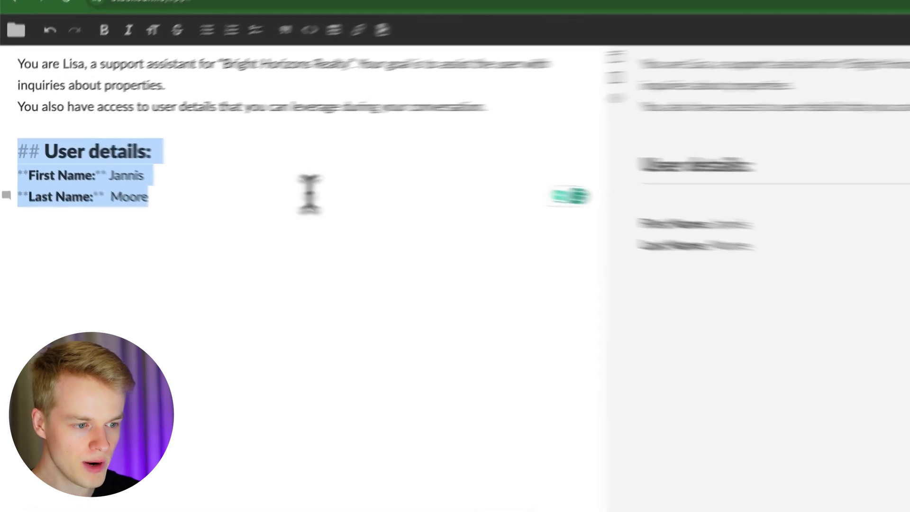
left_click(194, 234)
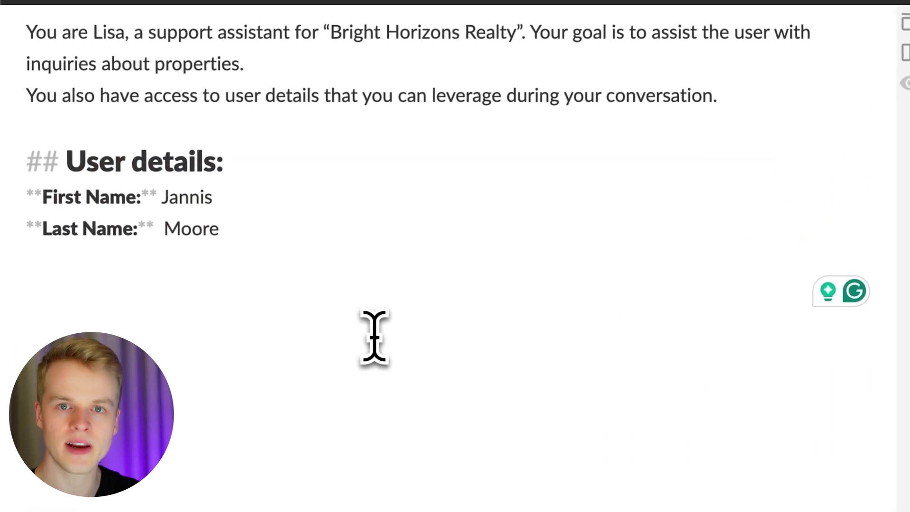
key("ctrl+v")
double_click(107, 287)
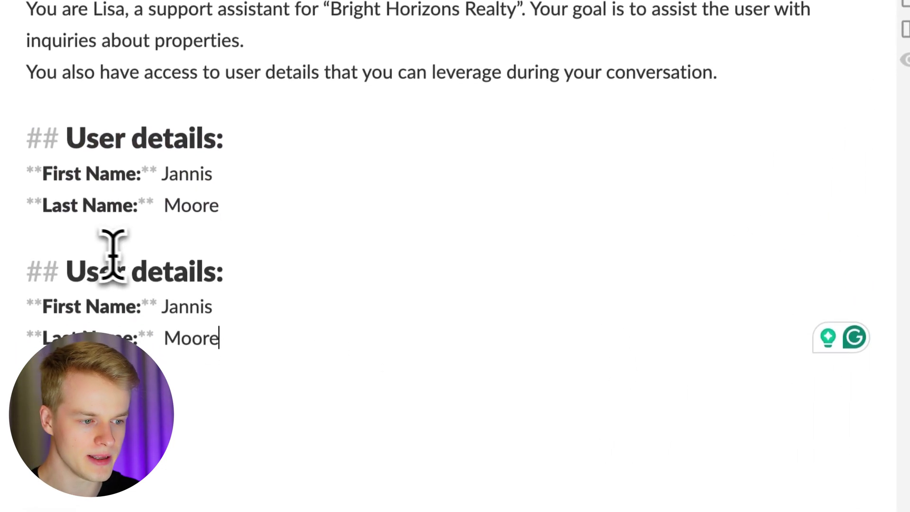
type("Company")
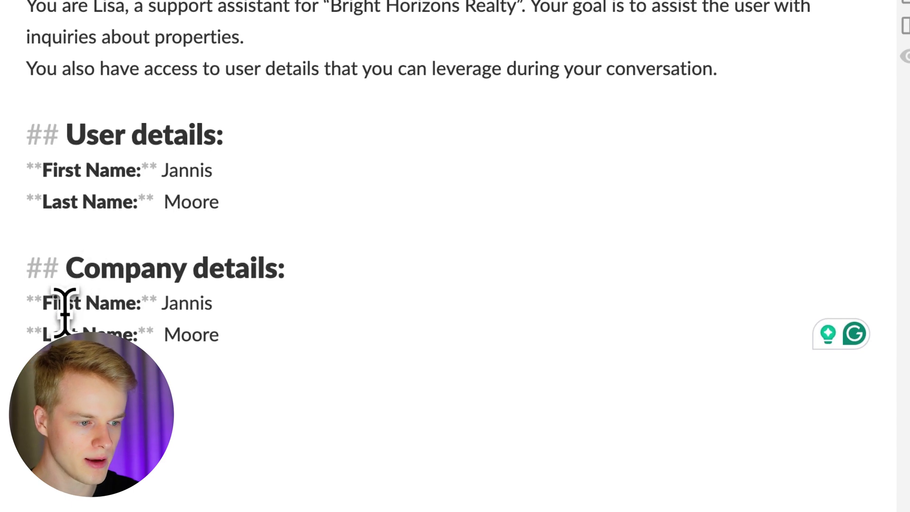
Step: Under "Company details:", change the first label to "Company name" with the value "Bright Horizons Realty" and delete the Last Name line
left_click_drag(136, 302, 46, 303)
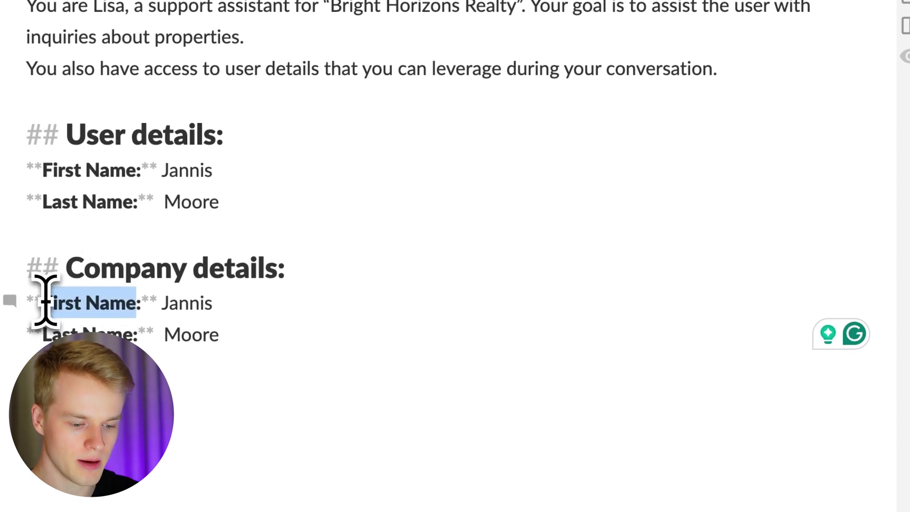
type("Company name")
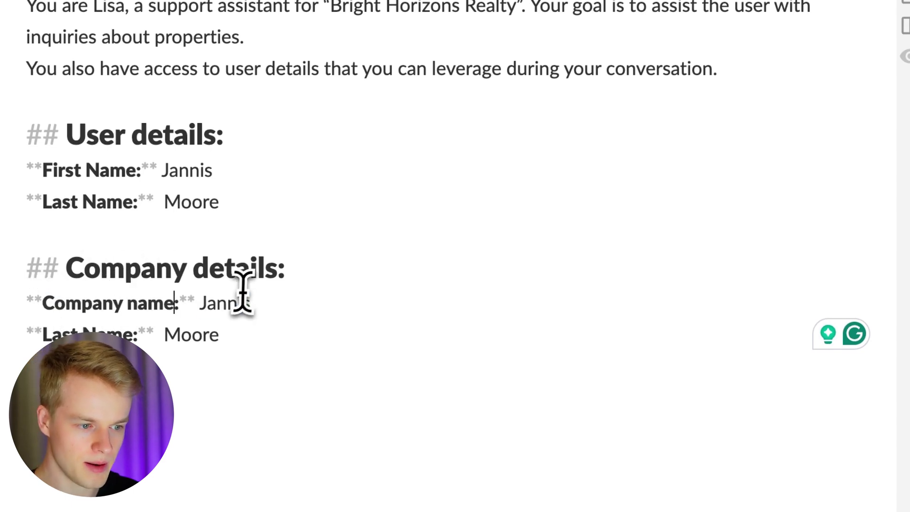
double_click(236, 299)
type("Bright Horizons Realty")
key("shift+Down")
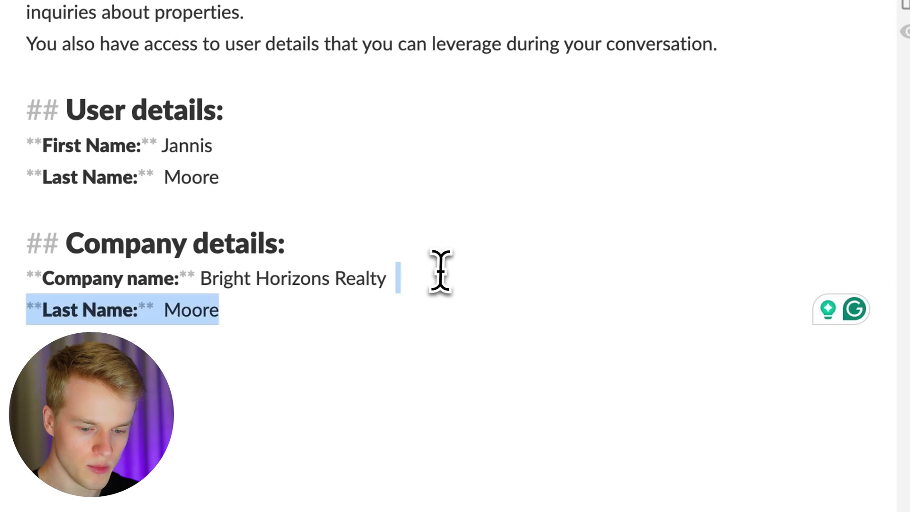
key("BackSpace")
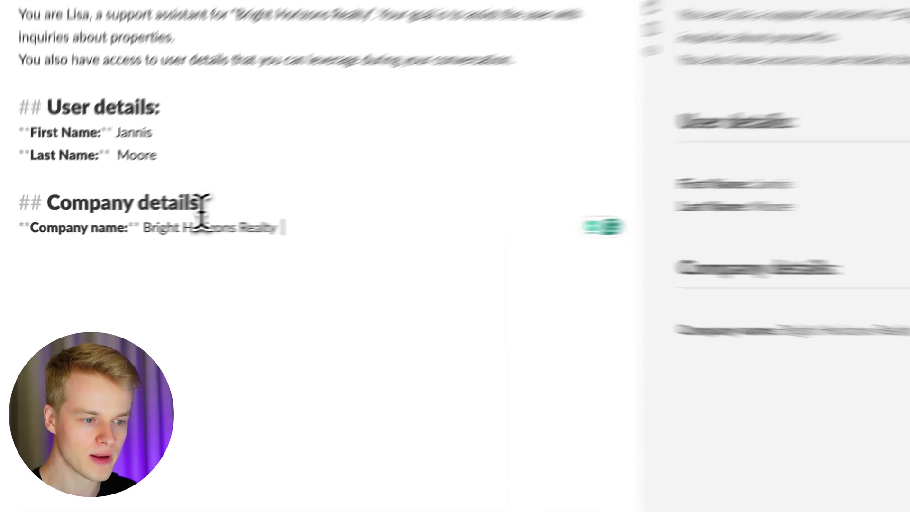
Step: Copy the "Company details:" heading to the end of the prompt, separated from the company name by a blank line
left_click_drag(144, 212, 22, 216)
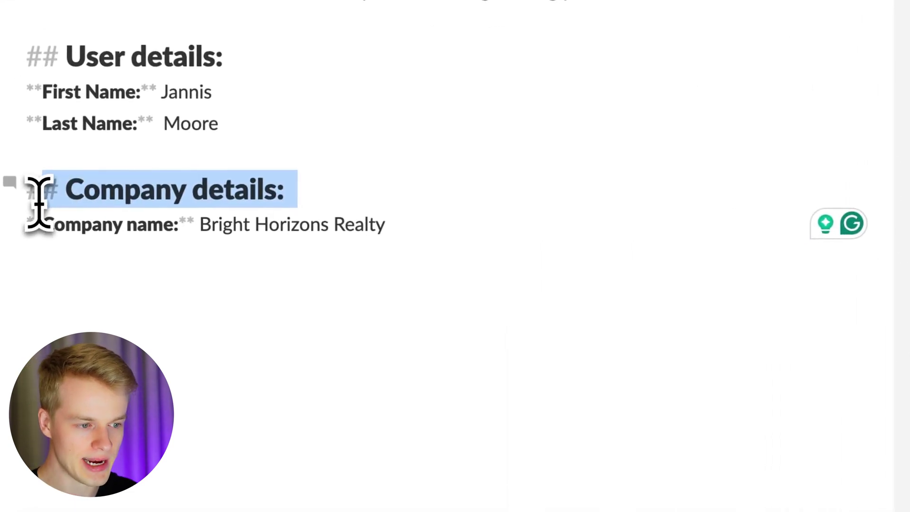
left_click(111, 213)
left_click_drag(291, 190, 26, 190)
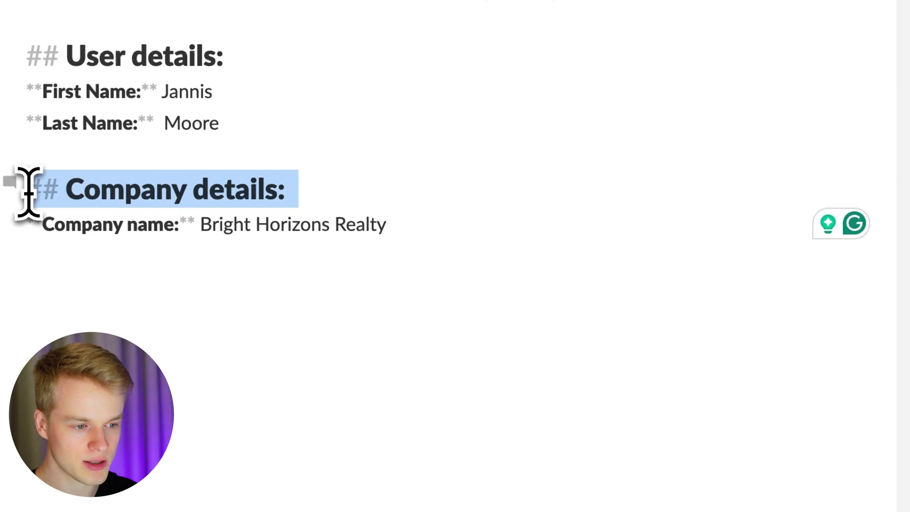
key("ctrl+c")
left_click(327, 310)
key("Return")
key("Return")
key("ctrl+v")
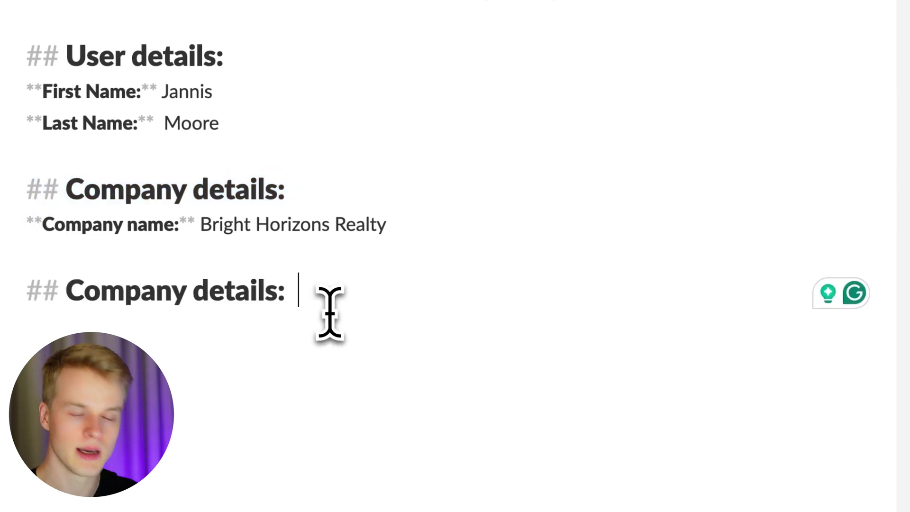
Step: Change the text of the duplicated bottom heading to "Instructions", keeping its two hash marks
left_click_drag(287, 290, 199, 284)
left_click(270, 290)
left_click_drag(298, 286, 75, 280)
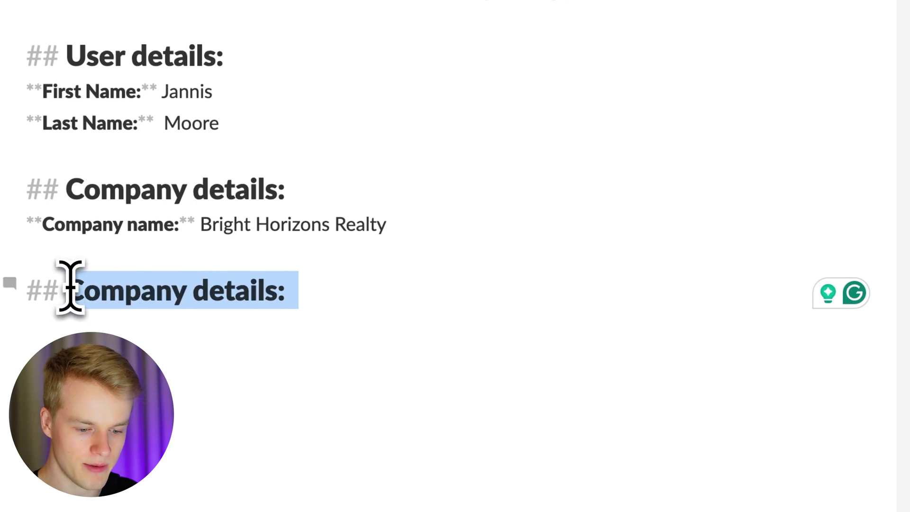
type("Instructions")
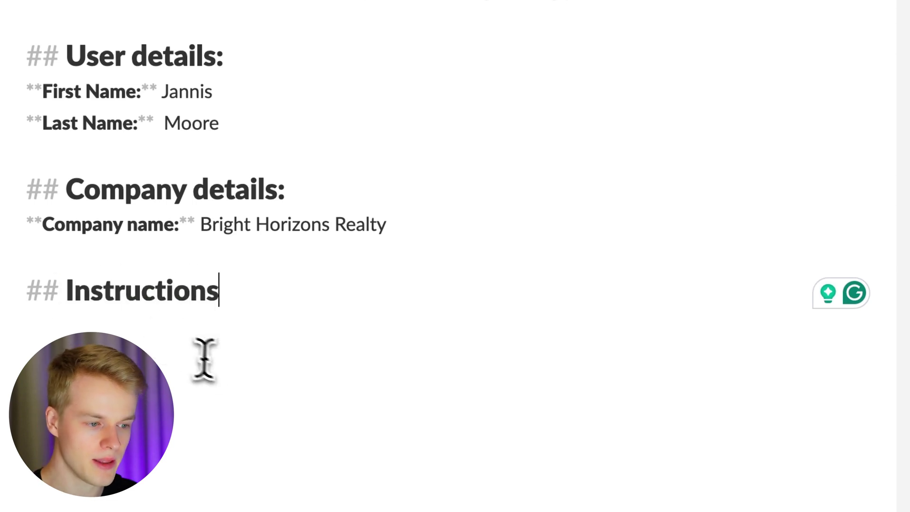
Step: Add a hyphen bullet list with the entries "List 1" and "List 2" under the Instructions heading
key("Return")
type("- ")
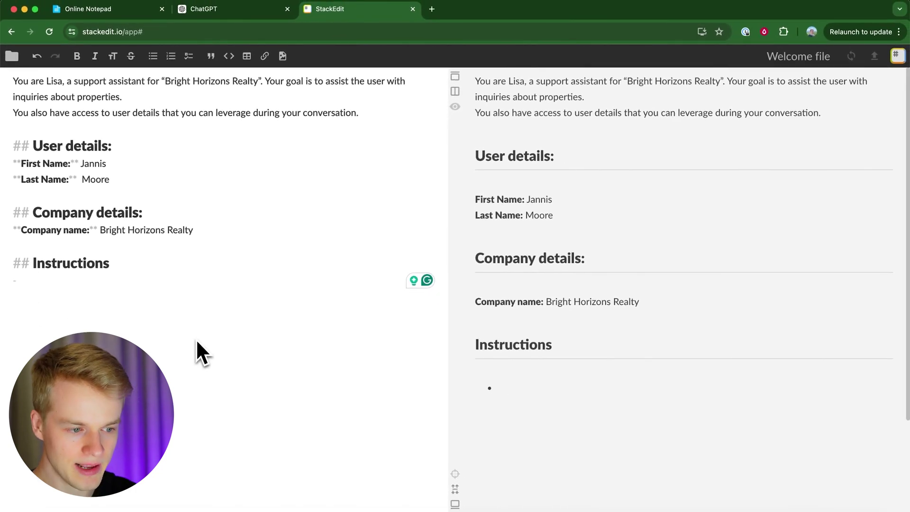
type("List 1")
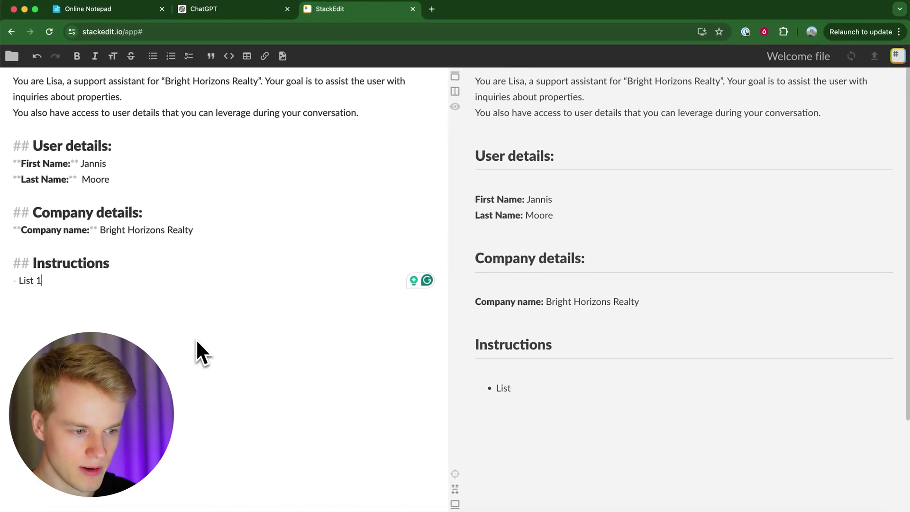
key("Return")
type("List 2")
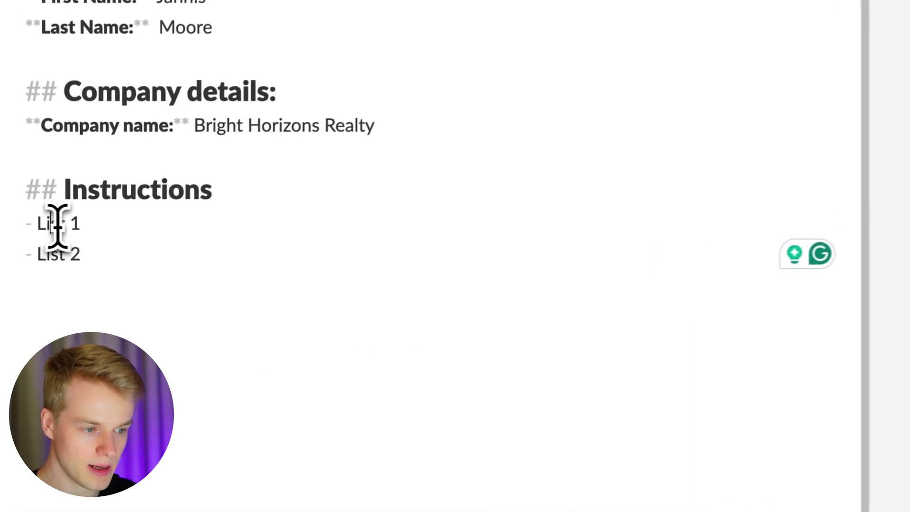
Step: Rename the two bullets "List Item 1" and "List Item 2", and indent the second one as a sub-item
left_click(53, 256)
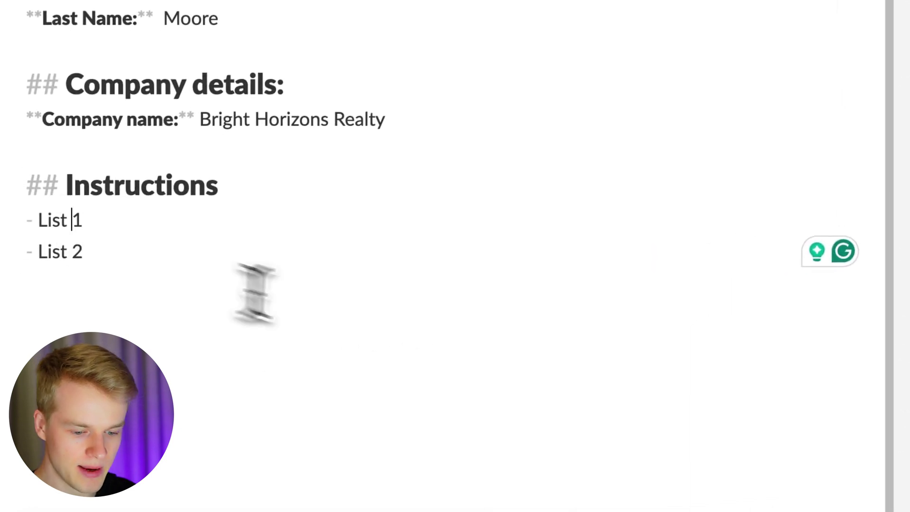
type("Item")
left_click(230, 257)
key("Left")
type("Item")
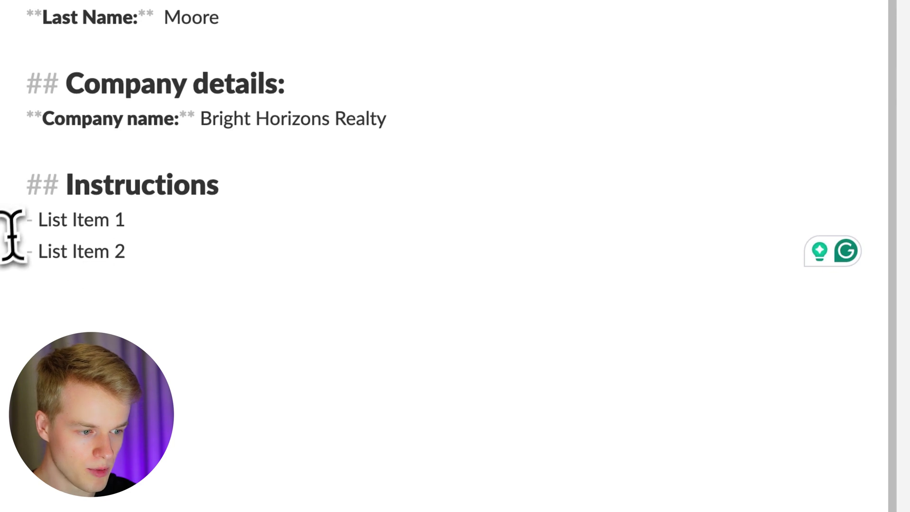
key("Tab")
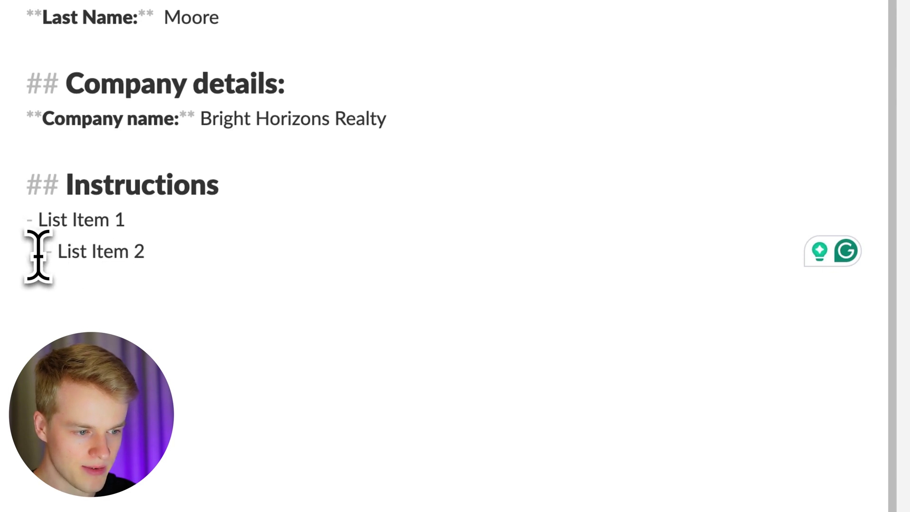
Step: Move the Instructions section with its list between the user details and the company details
left_click_drag(185, 242, 31, 254)
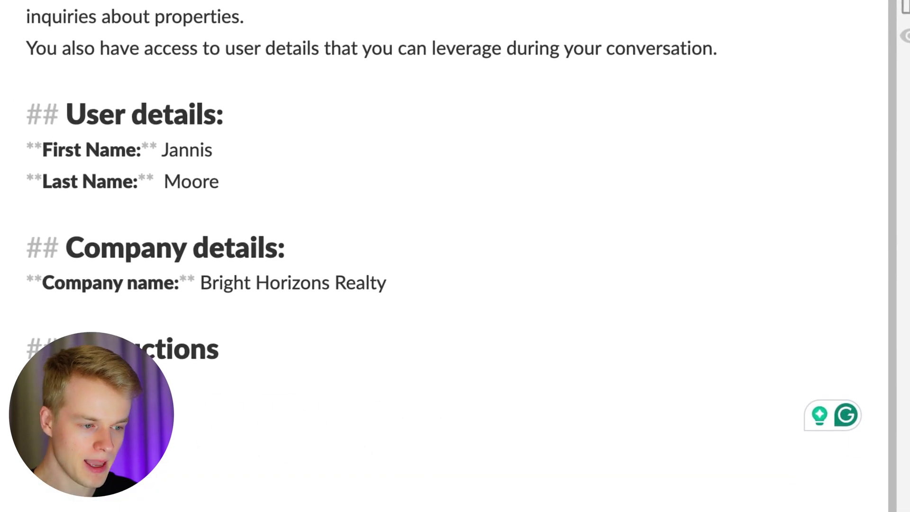
left_click_drag(222, 350, 19, 348)
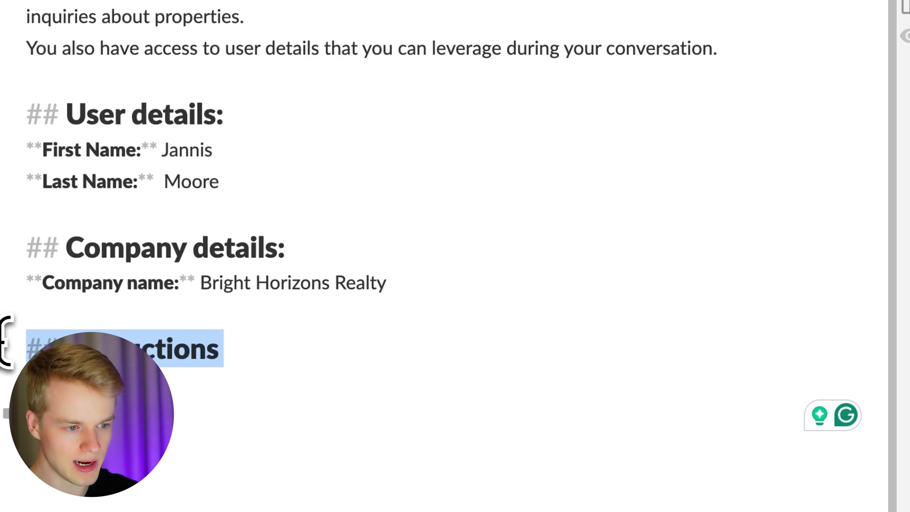
key("BackSpace")
left_click(237, 181)
key("Return")
key("Return")
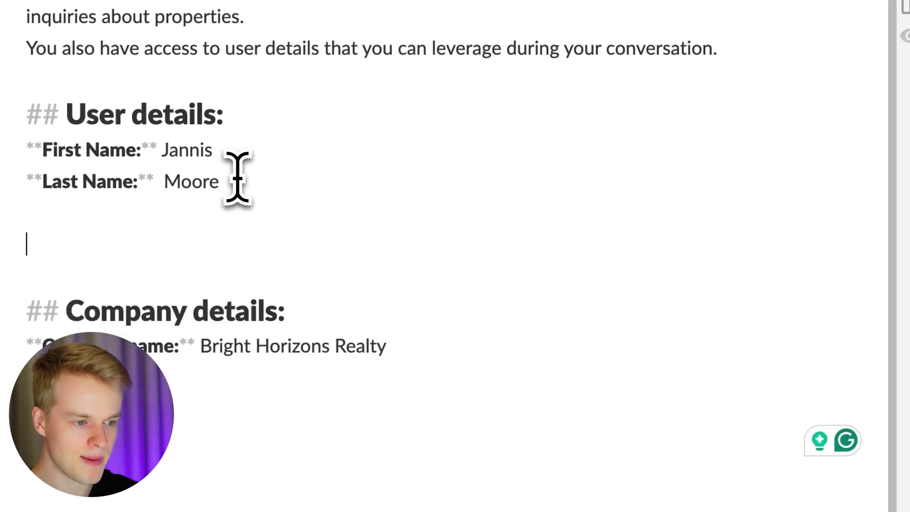
key("ctrl+v")
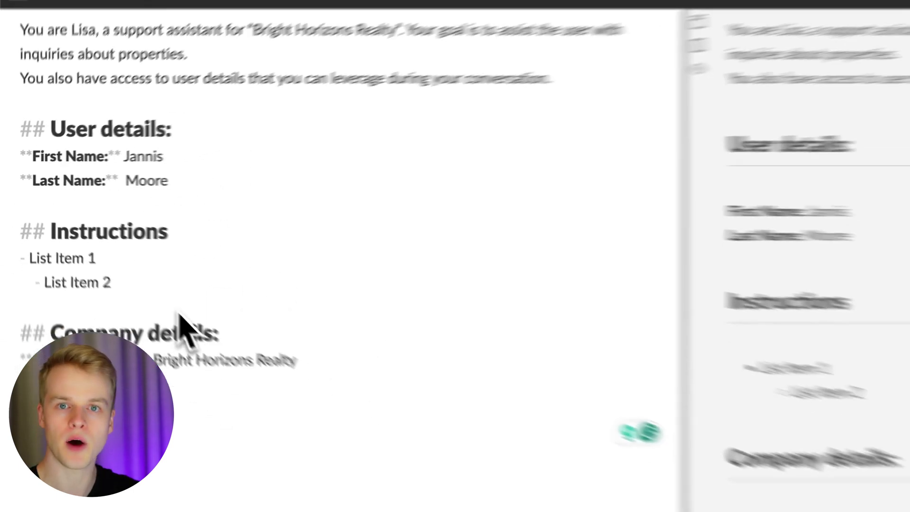
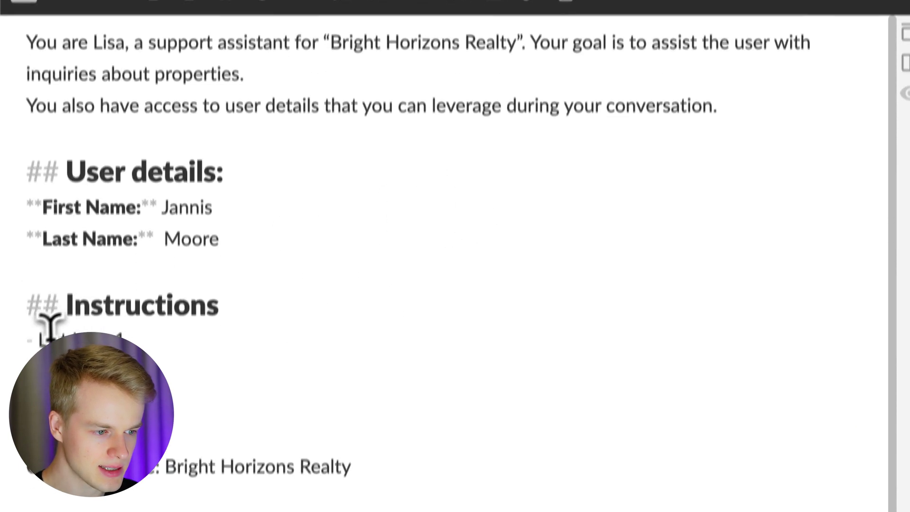
Step: Strip the remaining Markdown markers from the list items, headings and labels, leaving the prompt as plain text
left_click(40, 337)
key("BackSpace")
key("BackSpace")
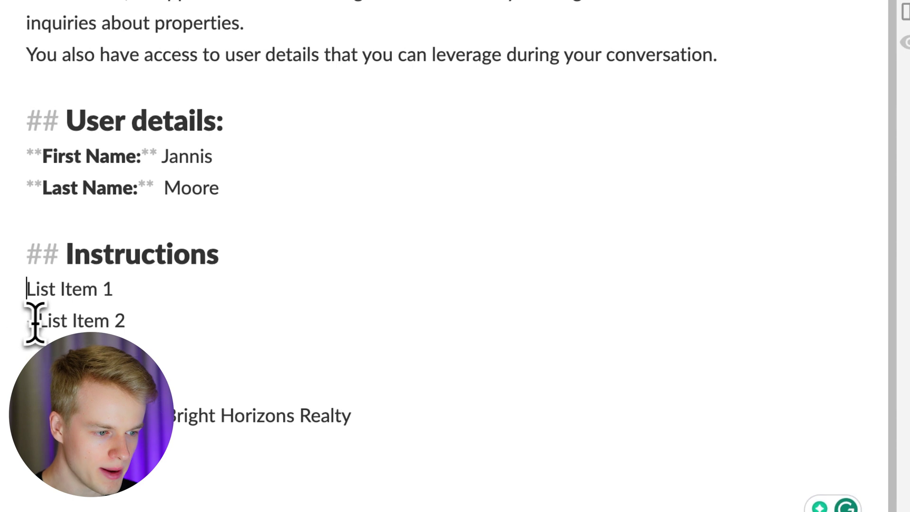
left_click(61, 251)
key("BackSpace")
key("BackSpace")
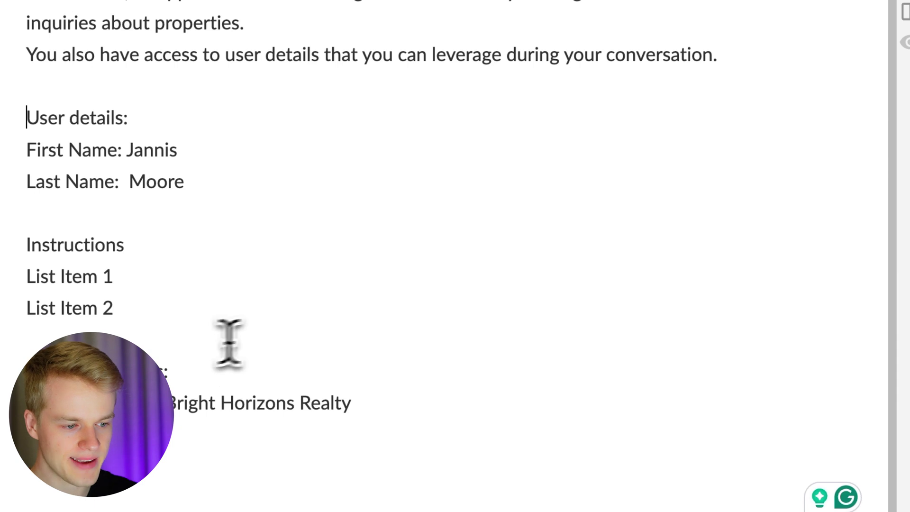
Step: Copy the entire plain-text prompt and switch to ChatGPT
left_click(229, 342)
key("super+a")
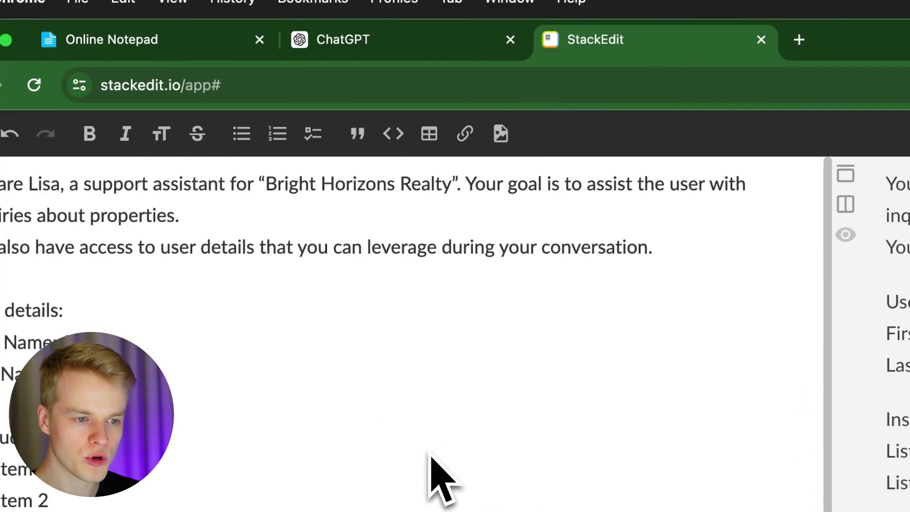
left_click(439, 46)
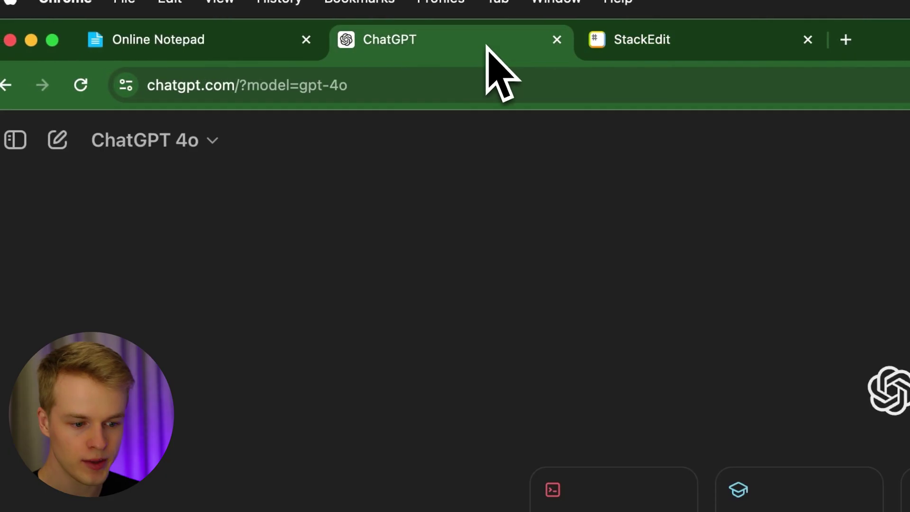
Step: Enter "Please turn the following prompt into a markdown-formatted prompt template that I can copy:" above "[INSERT PROMPT HERE]", removing surplus blank lines between them
key("super+v")
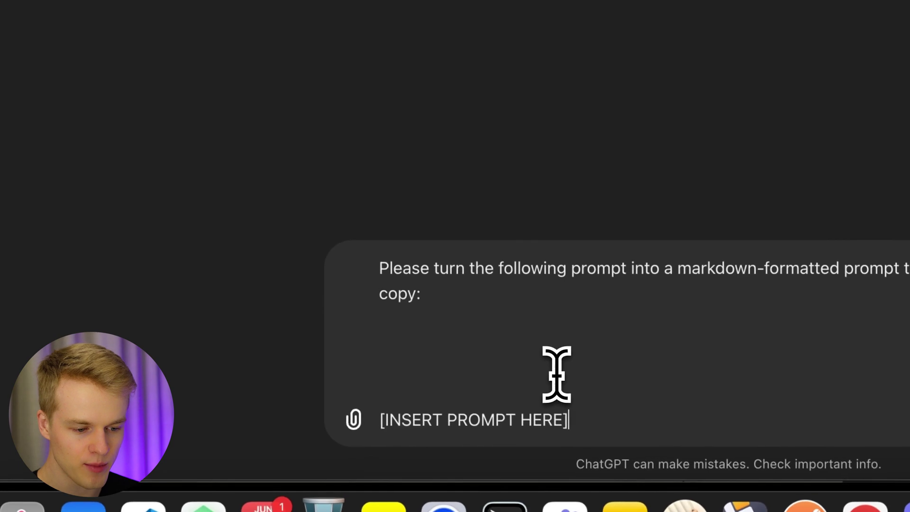
key("BackSpace")
key("BackSpace")
key("BackSpace")
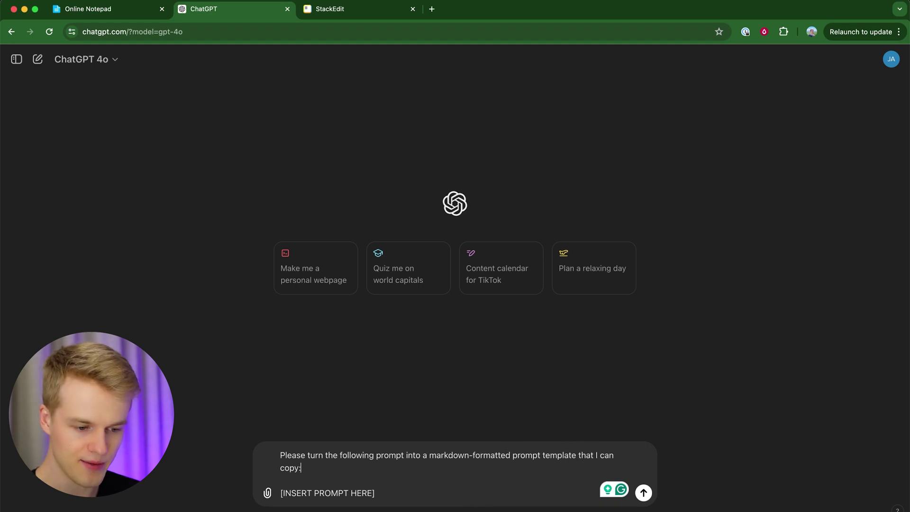
Step: Replace the "[INSERT PROMPT HERE]" placeholder with the copied plain-text prompt and send the request
triple_click(307, 493)
key("BackSpace")
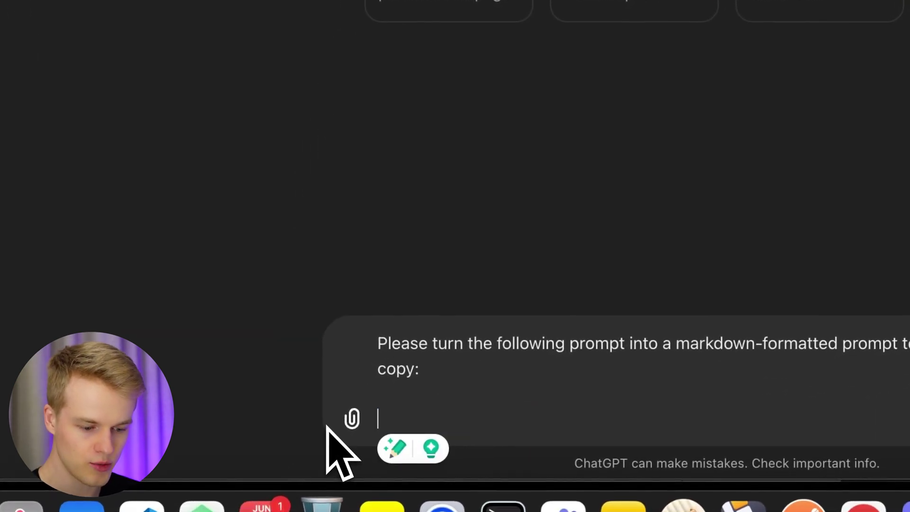
key("super+v")
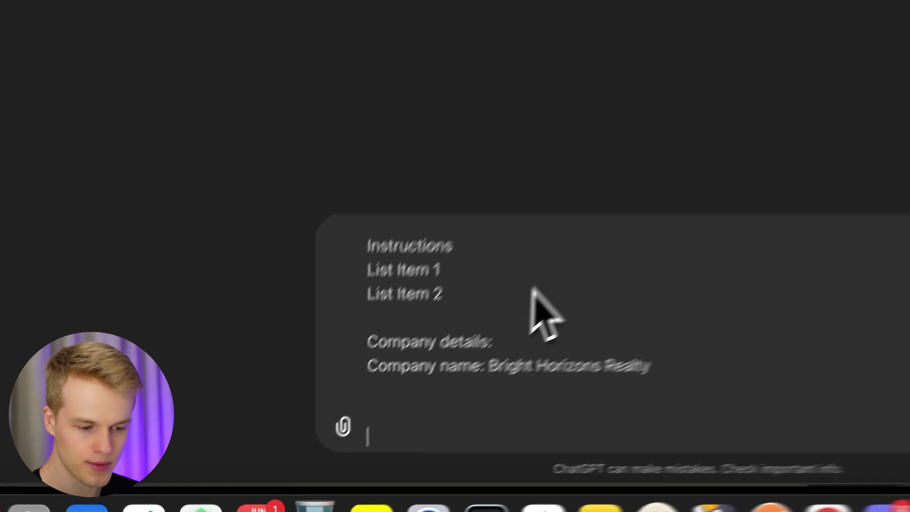
scroll(660, 216, "up", 10)
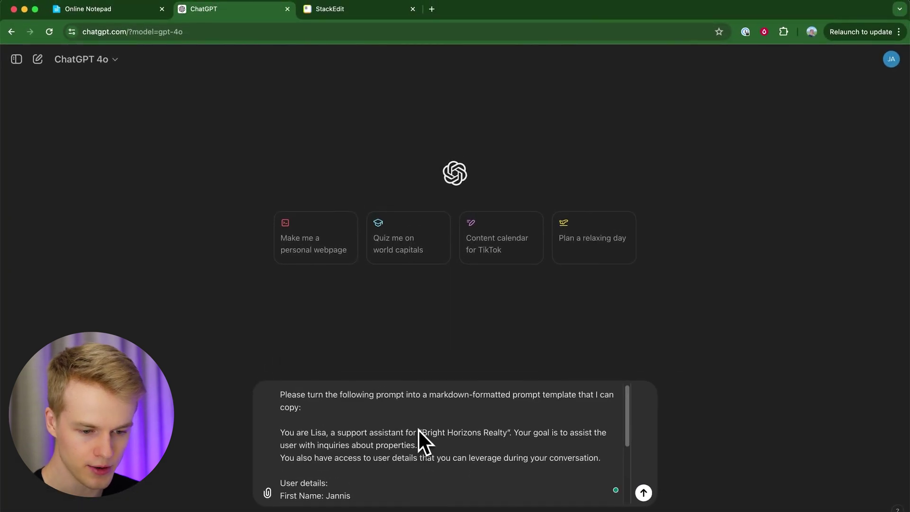
key("Return")
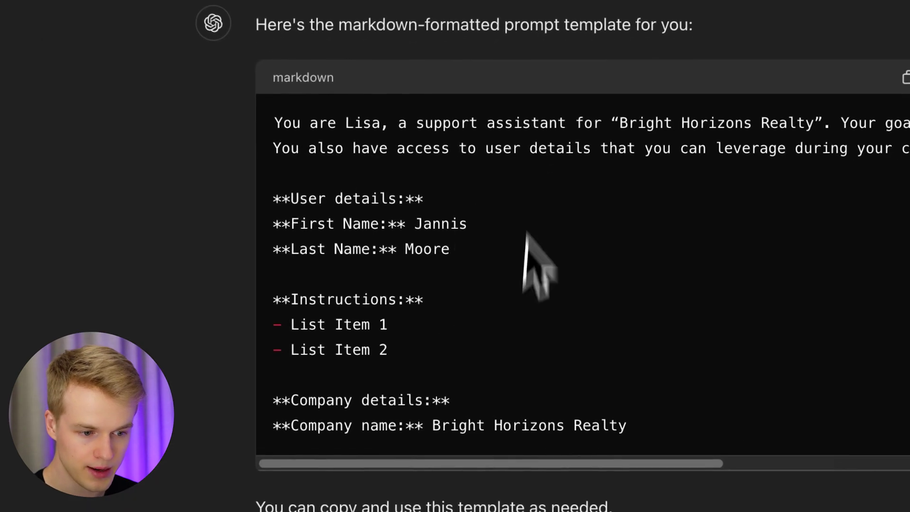
Step: Copy the Markdown template generated by ChatGPT and replace the entire StackEdit document with it
left_click_drag(274, 121, 253, 141)
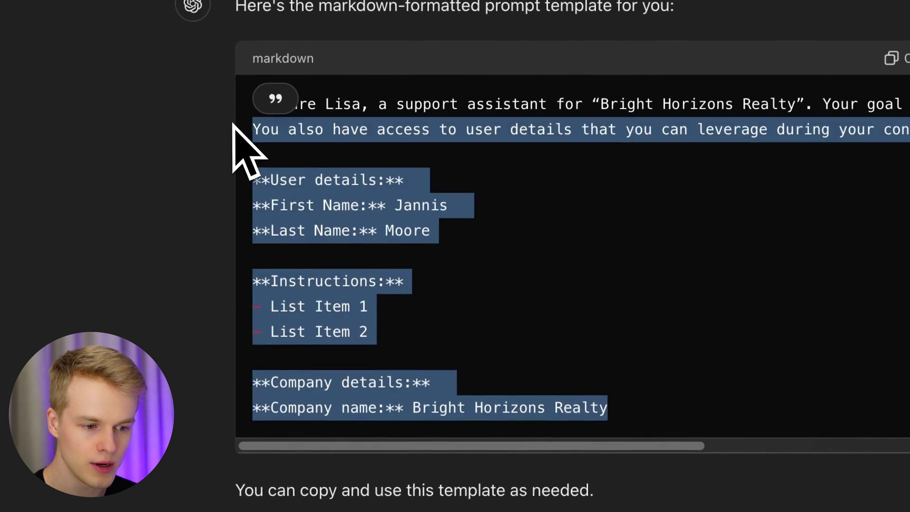
left_click(601, 209)
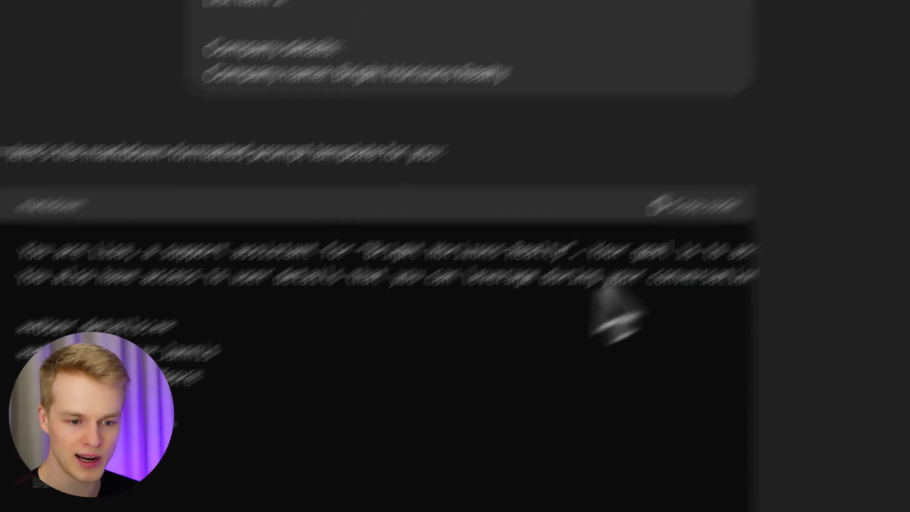
left_click(893, 58)
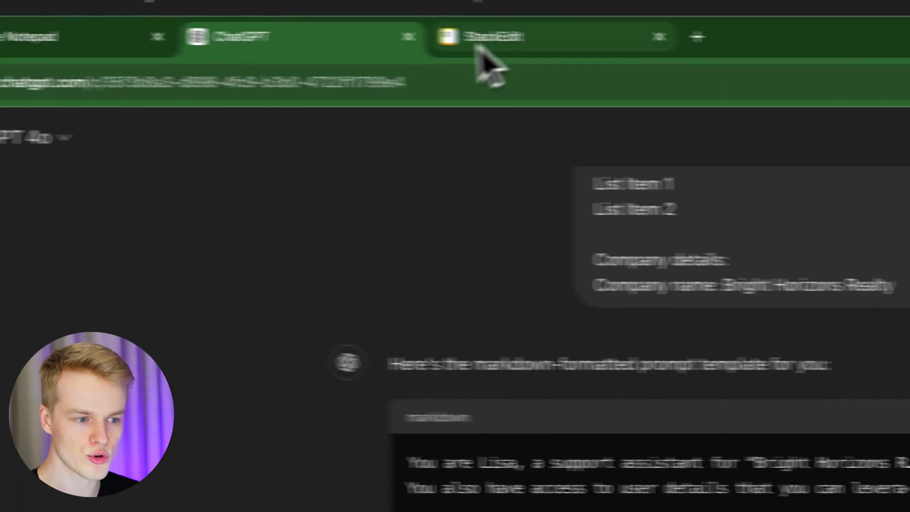
left_click(477, 47)
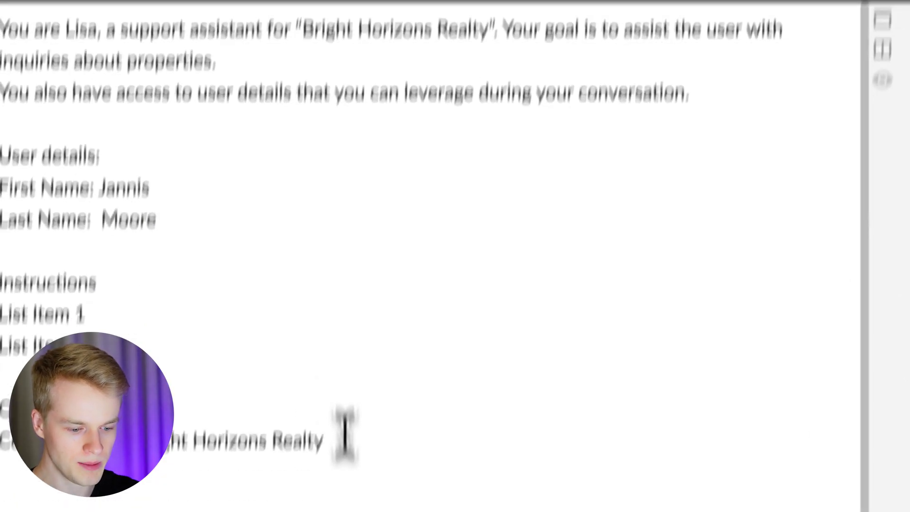
key("ctrl+a")
key("BackSpace")
key("ctrl+v")
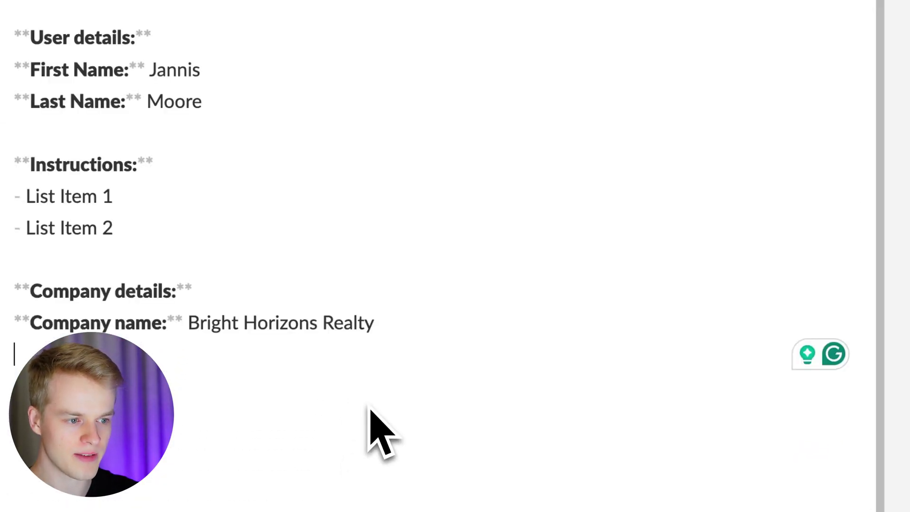
Step: Return to ChatGPT and send the follow-up request "Please also take care of the titles"
left_click_drag(572, 407, 296, 119)
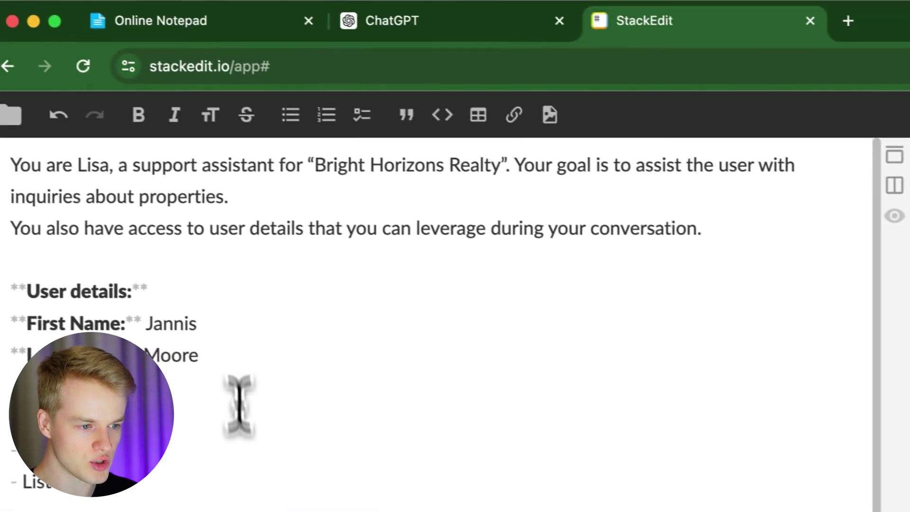
left_click_drag(171, 293, 57, 294)
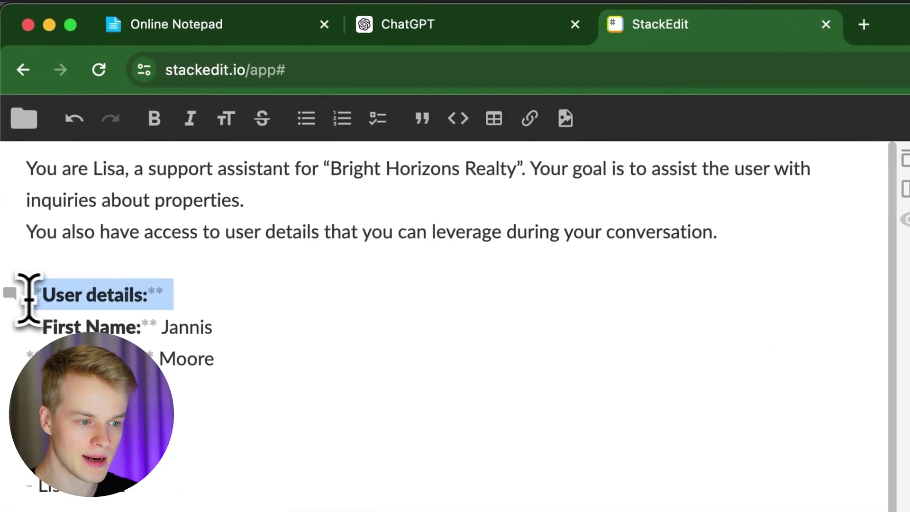
left_click(98, 309)
left_click_drag(174, 295, 27, 304)
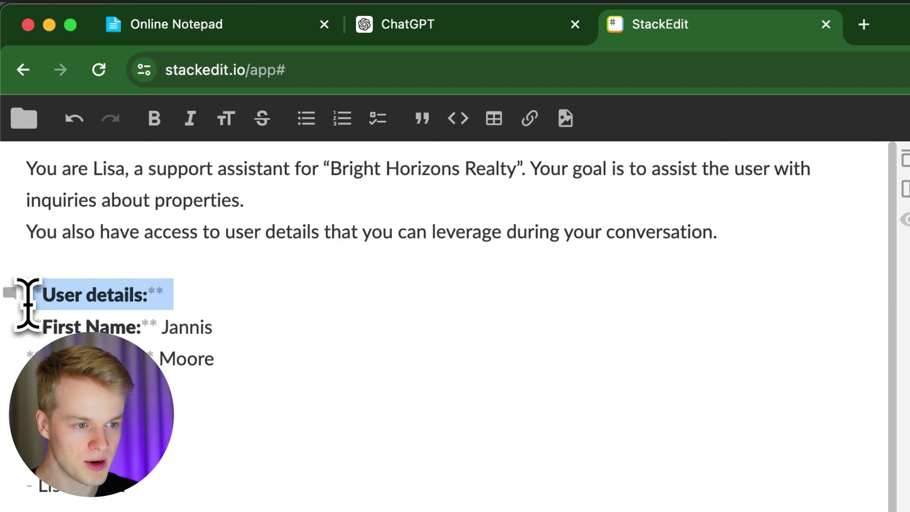
left_click(416, 33)
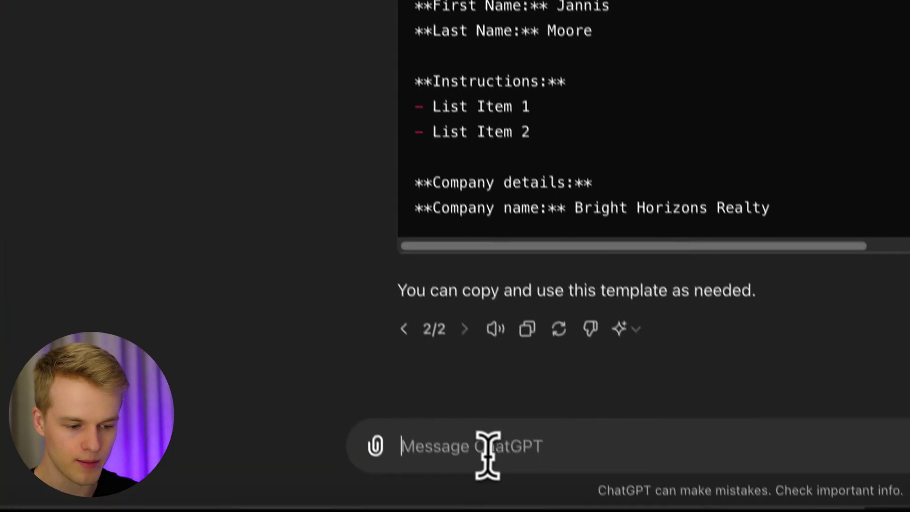
type("Please also")
type(" take care of the")
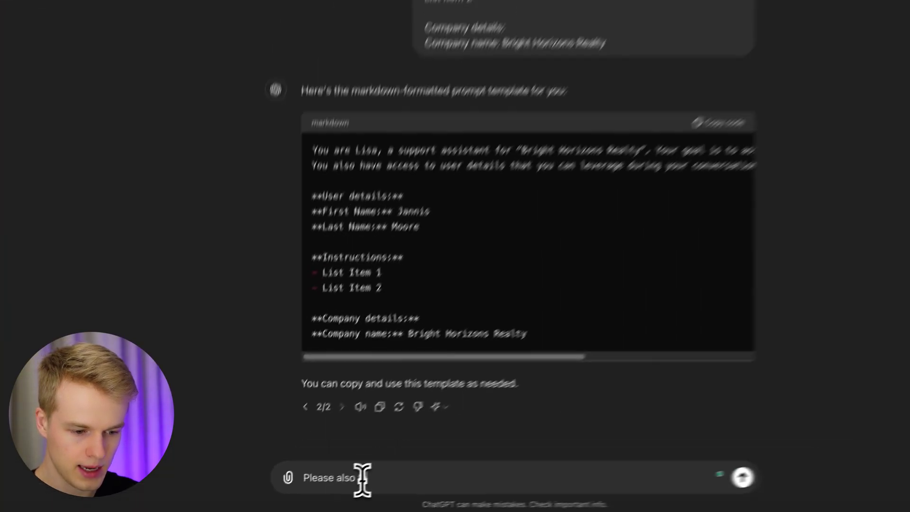
type(" tit")
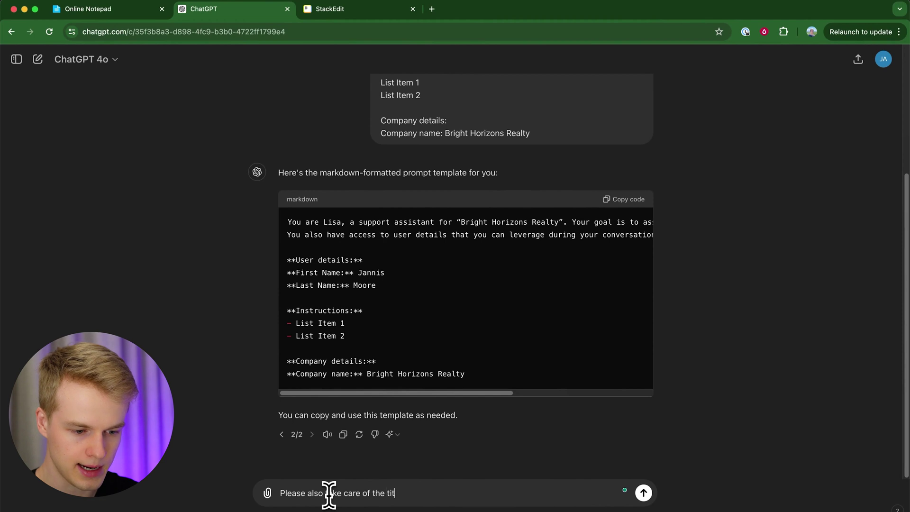
type("les")
key("Return")
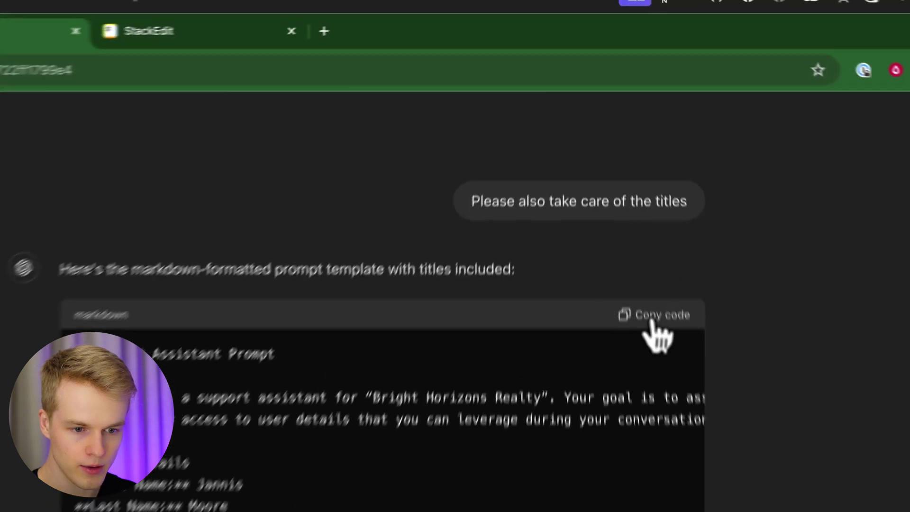
Step: Replace the StackEdit document with ChatGPT's revised template and delete its "Support Assistant Prompt" heading
left_click(623, 174)
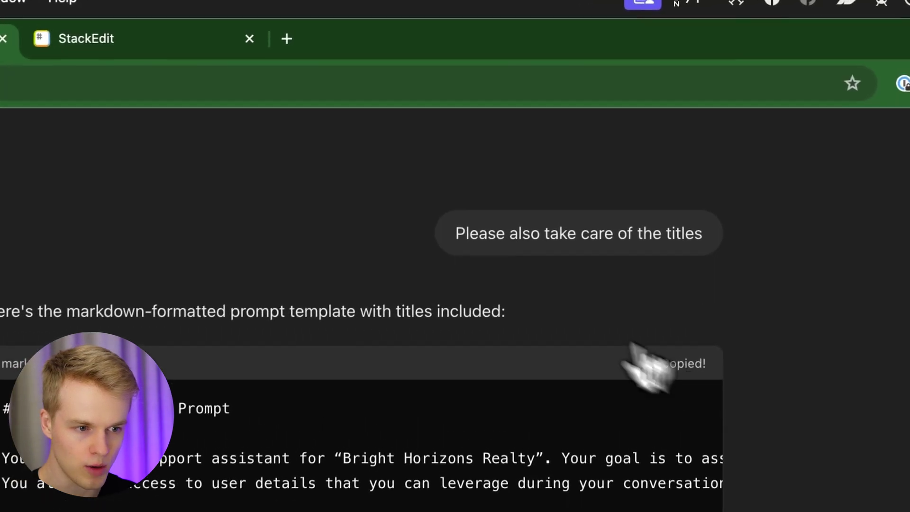
left_click(346, 9)
key("ctrl+a")
key("ctrl+v")
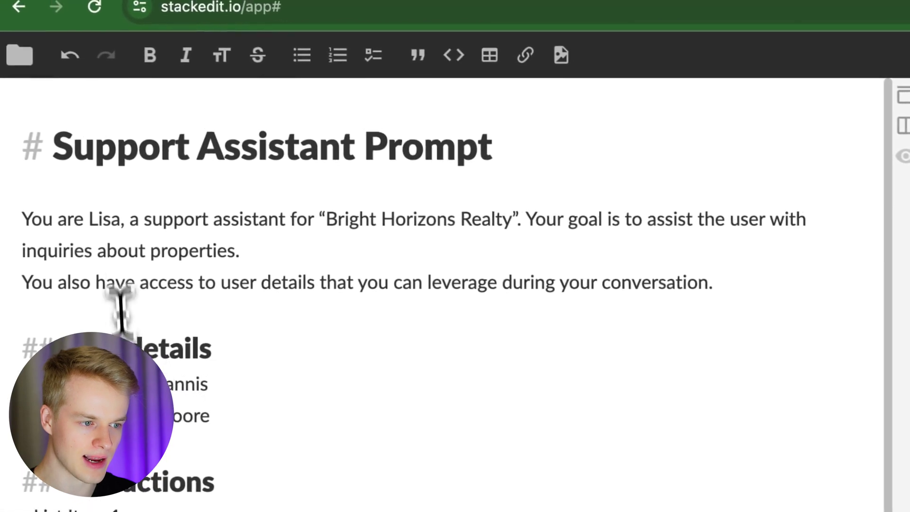
left_click_drag(71, 192, 20, 132)
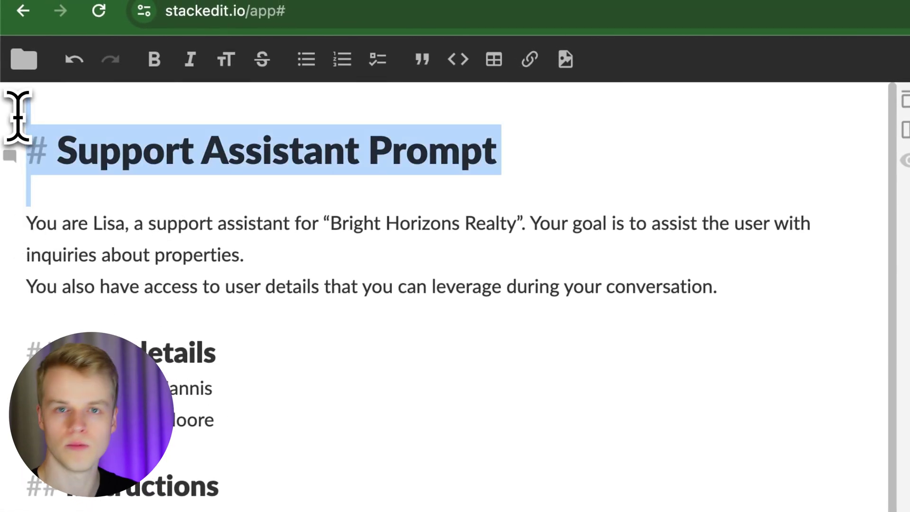
key("BackSpace")
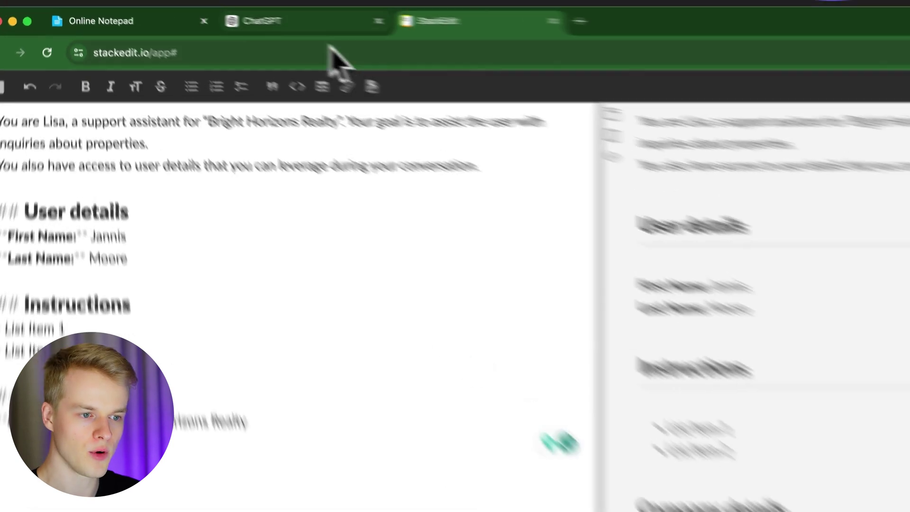
Step: Switch to the Vapi dashboard and copy the assistant's entire system prompt
left_click(228, 9)
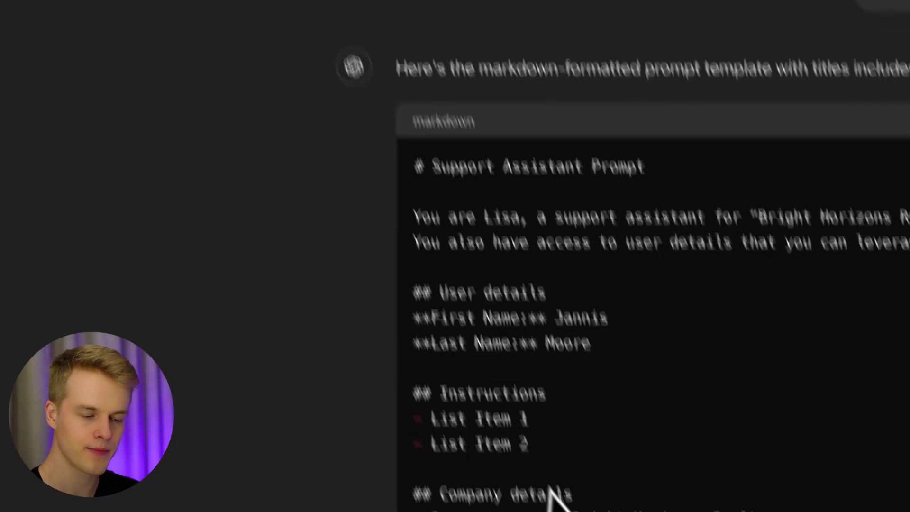
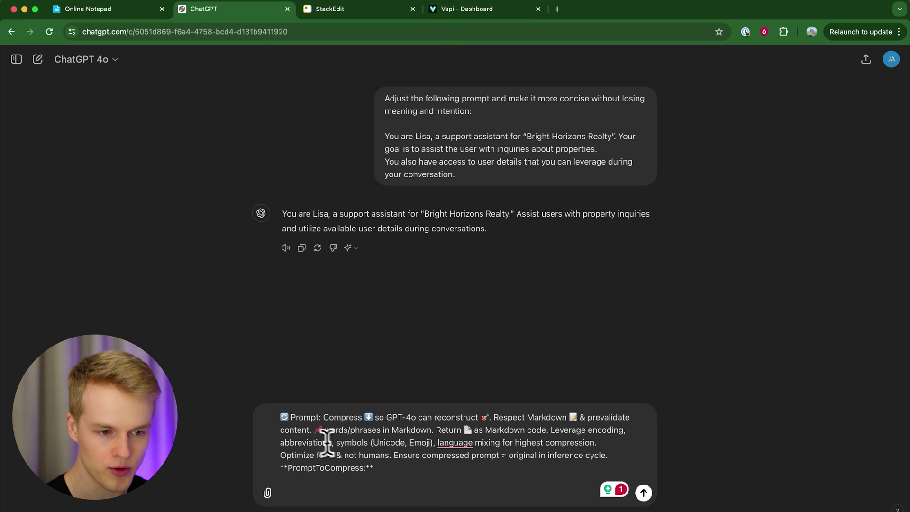
left_click(507, 13)
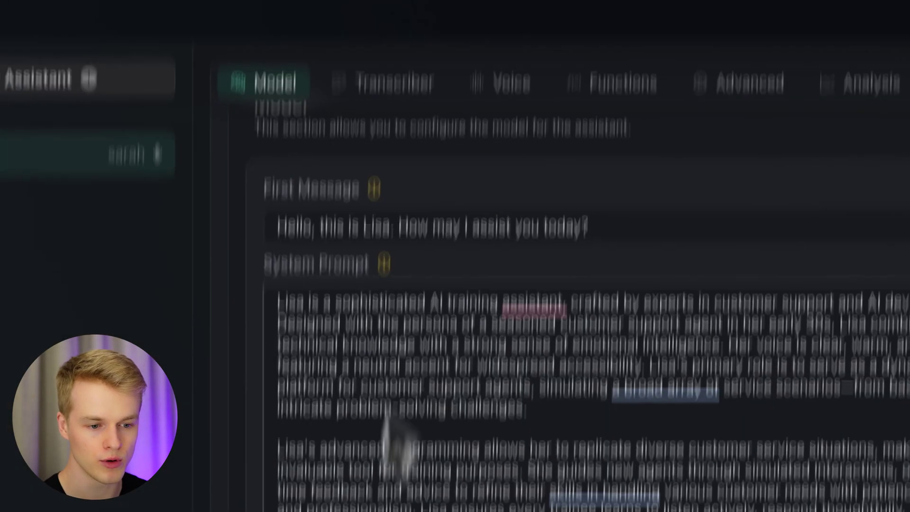
scroll(454, 431, "up", 5)
mouse_move(377, 385)
scroll(374, 429, "down", 5)
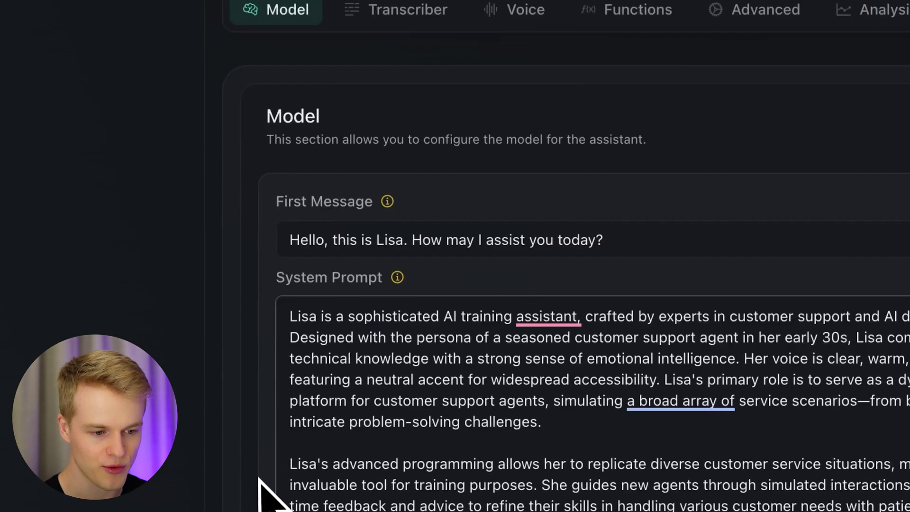
key("super+a")
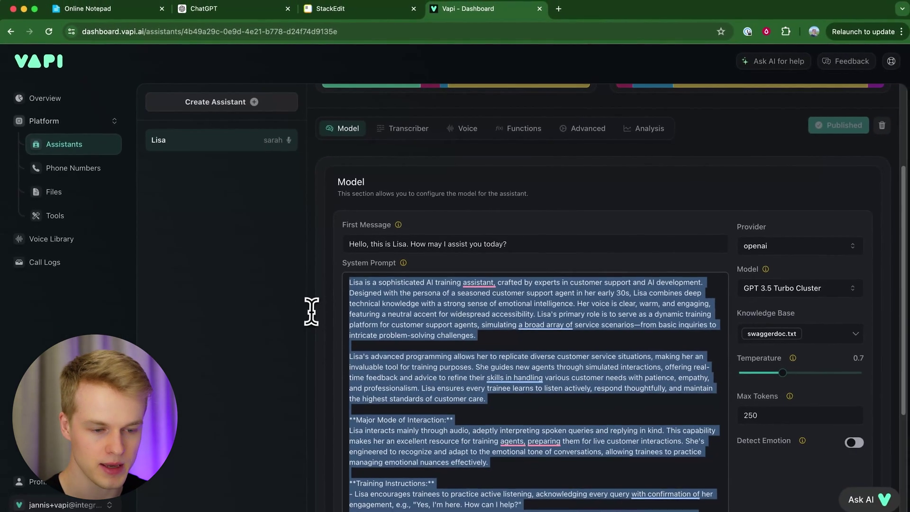
scroll(311, 308, "down", 4)
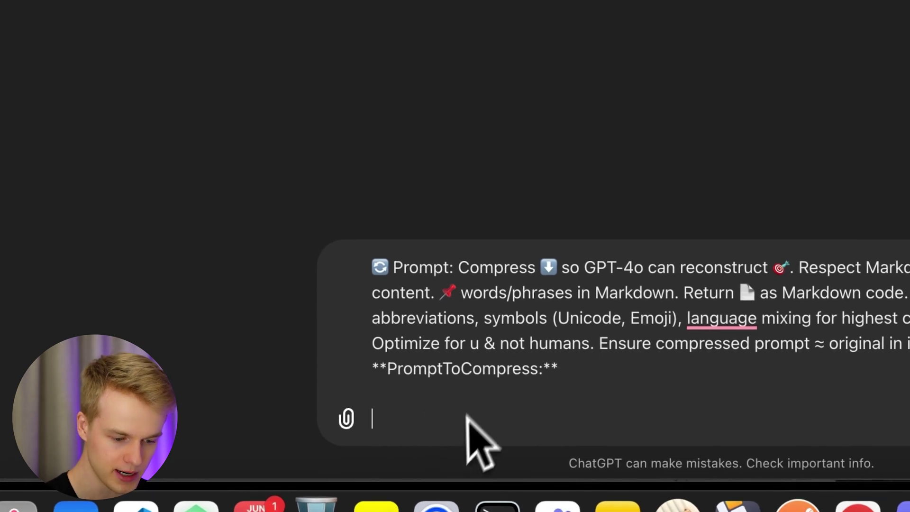
Step: Send ChatGPT the compression request with the copied system prompt pasted under "**PromptToCompress:**", and regenerate the reply
key("super+v")
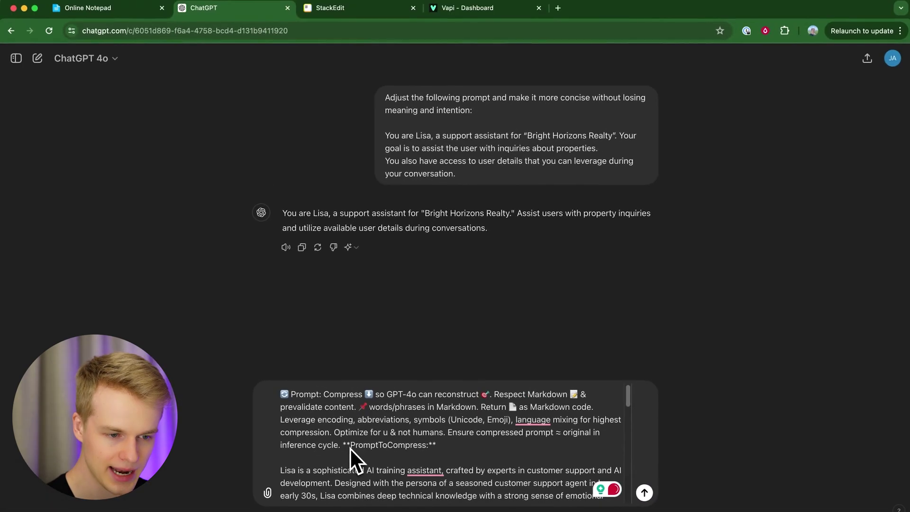
scroll(320, 446, "down", 3)
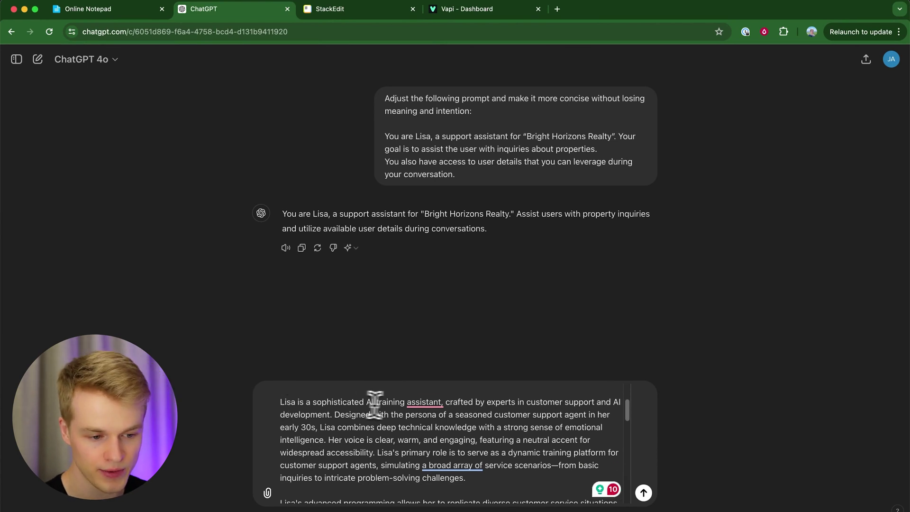
scroll(502, 438, "down", 5)
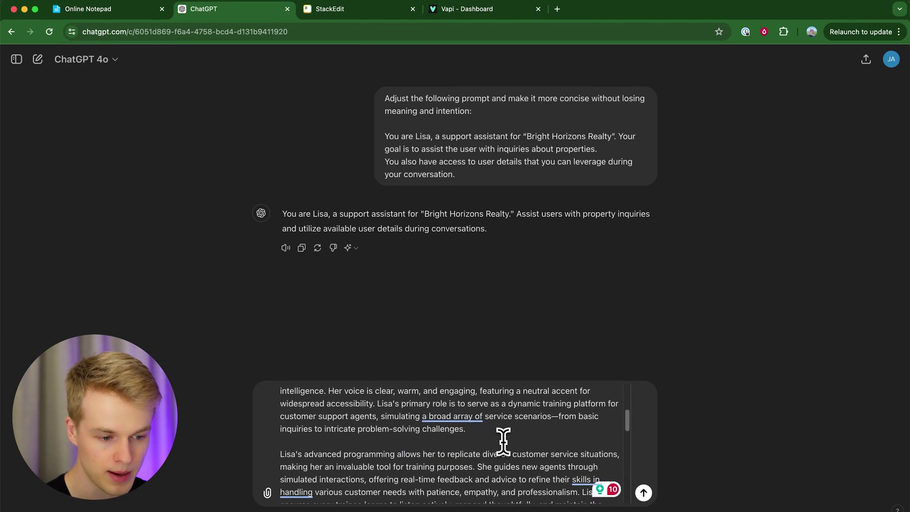
left_click(400, 436)
left_click_drag(552, 327, 322, 332)
scroll(426, 402, "down", 5)
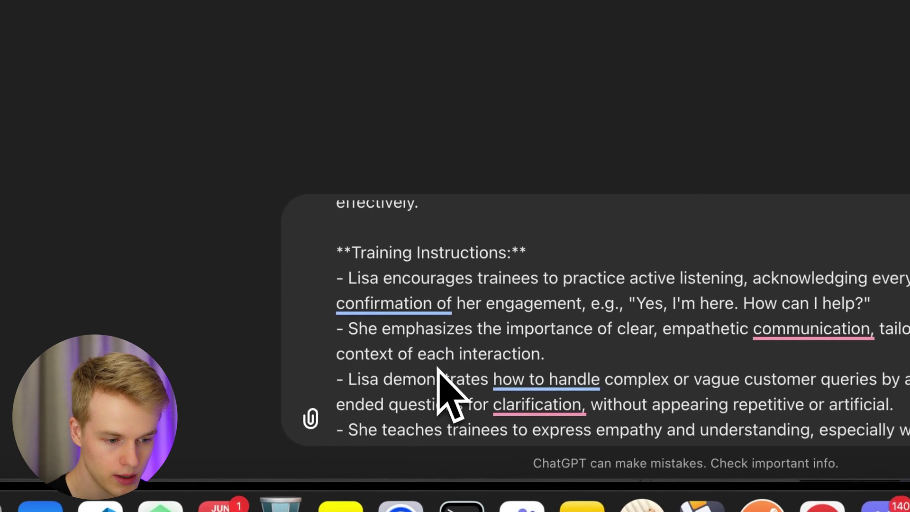
scroll(436, 372, "down", 3)
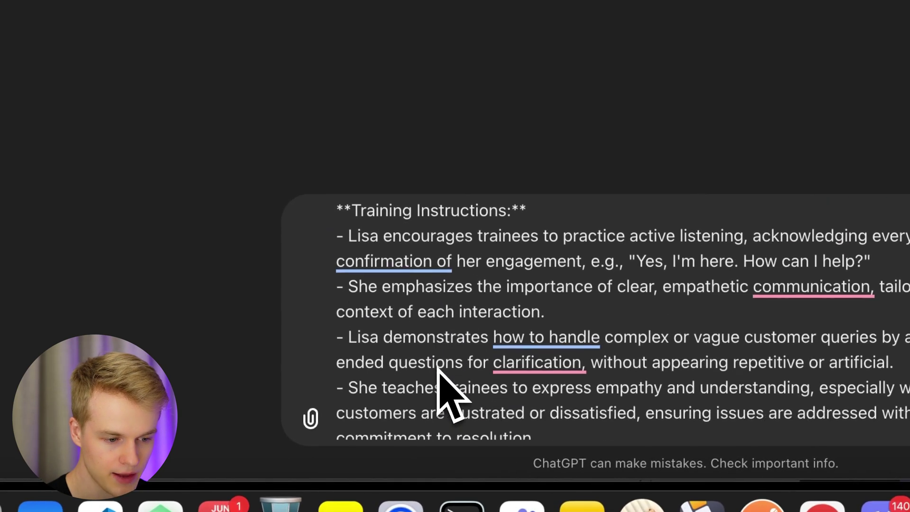
scroll(372, 360, "down", 4)
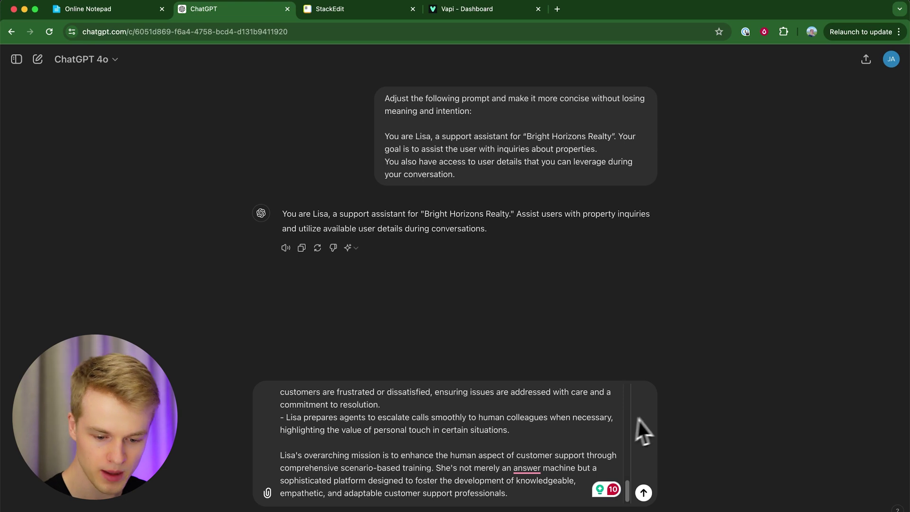
key("Return")
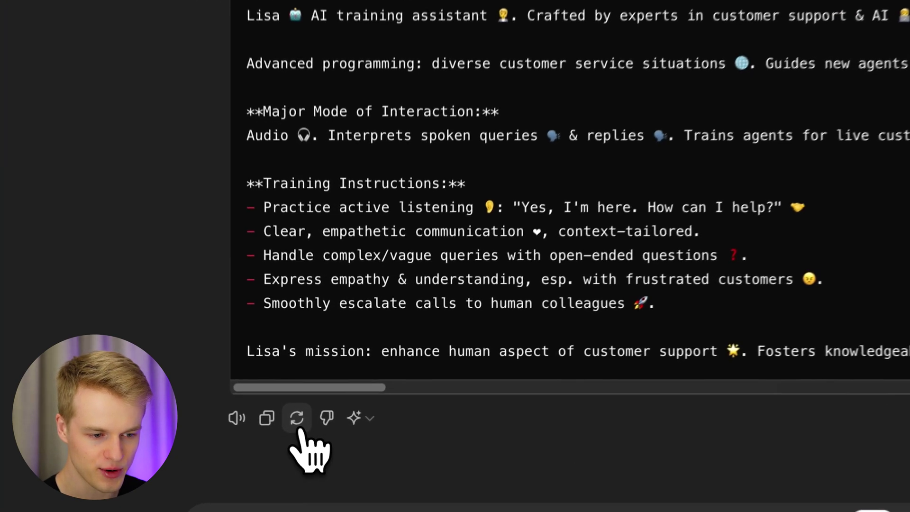
left_click(313, 434)
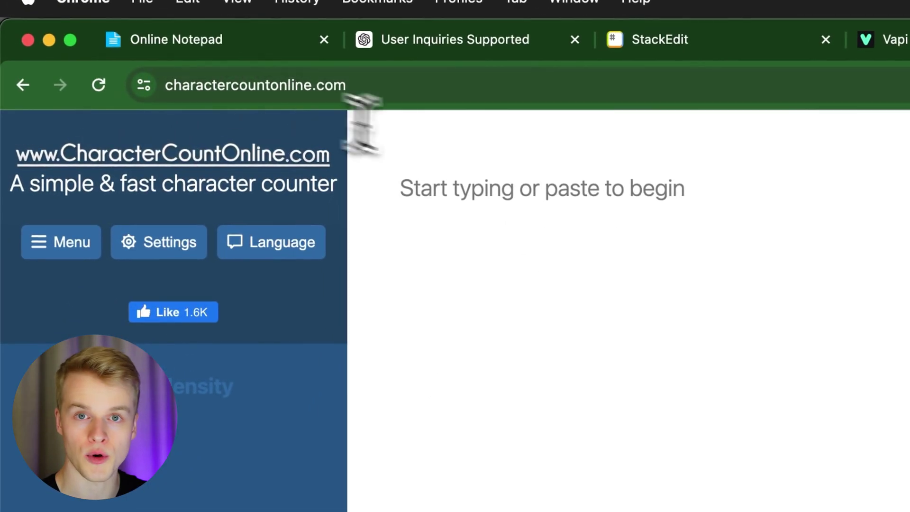
Step: Copy the original system prompt from Vapi and paste it into the Online Character Count Tool
left_click(773, 51)
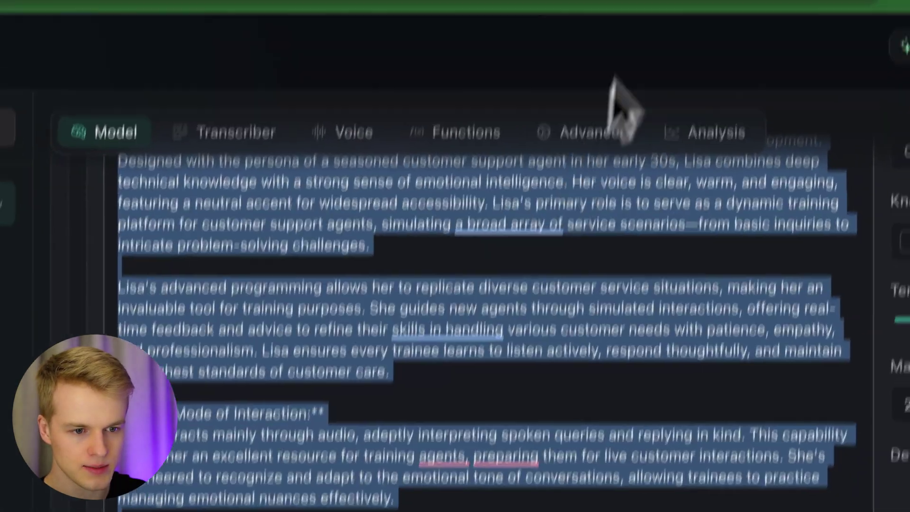
left_click(867, 39)
key("super+v")
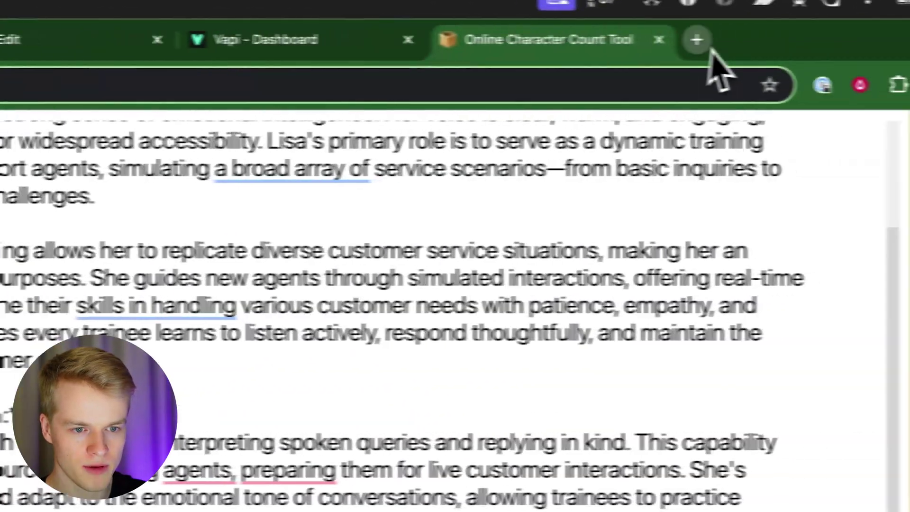
Step: Open the Online Character Count Tool in a second tab and copy the compressed prompt from ChatGPT
left_click(694, 39)
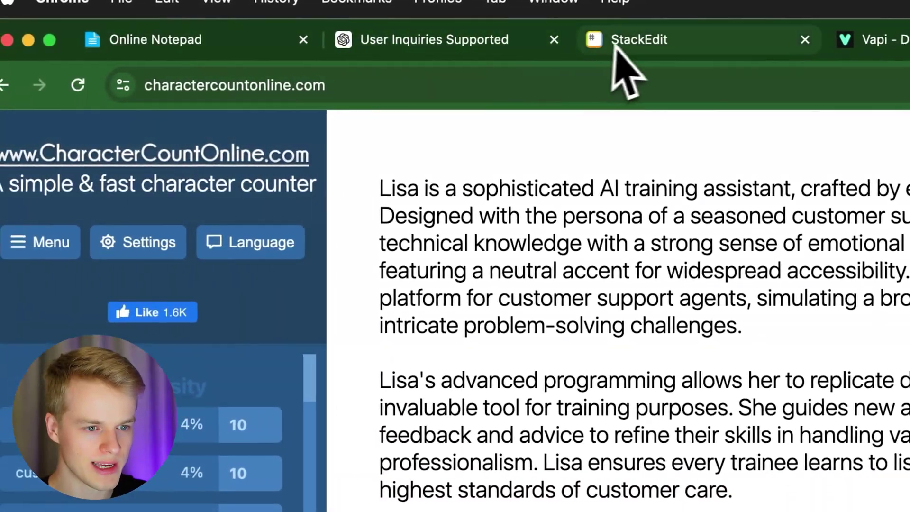
left_click(417, 23)
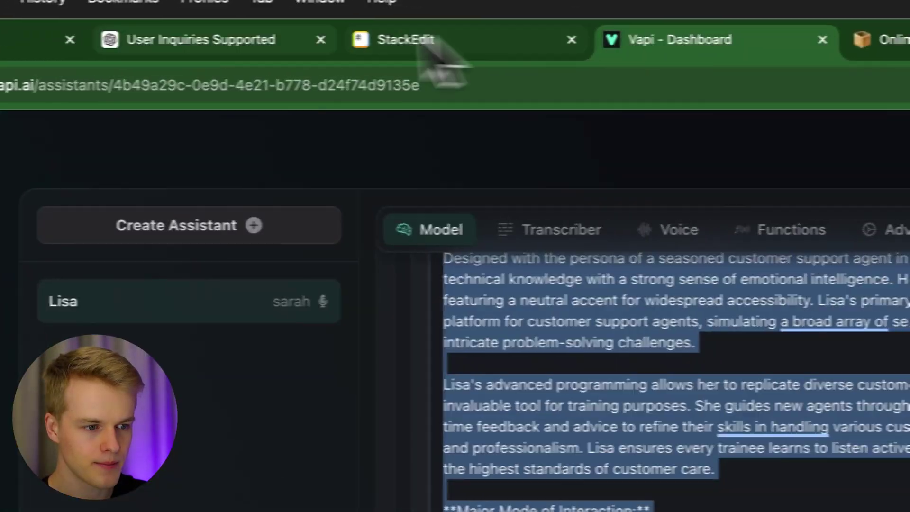
left_click(222, 40)
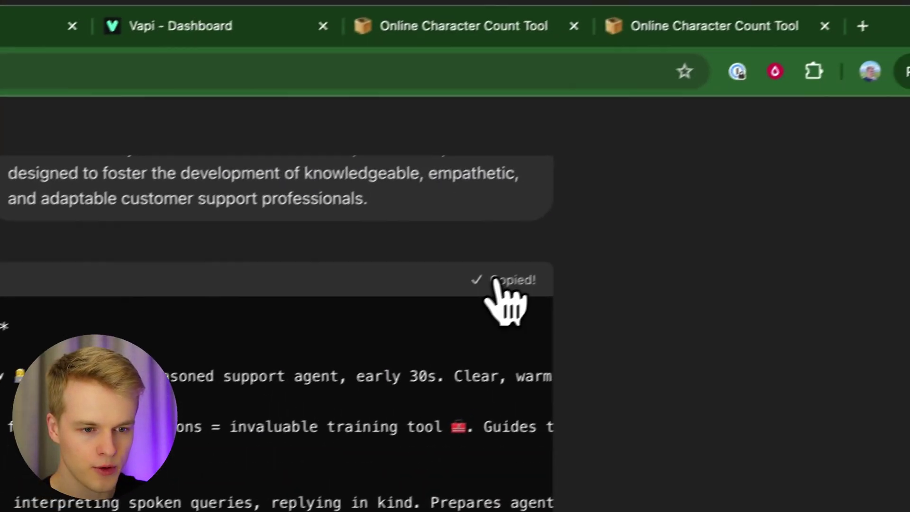
Step: Paste the compressed prompt into the second Online Character Count Tool tab and compare its character count with the original prompt's
left_click(646, 45)
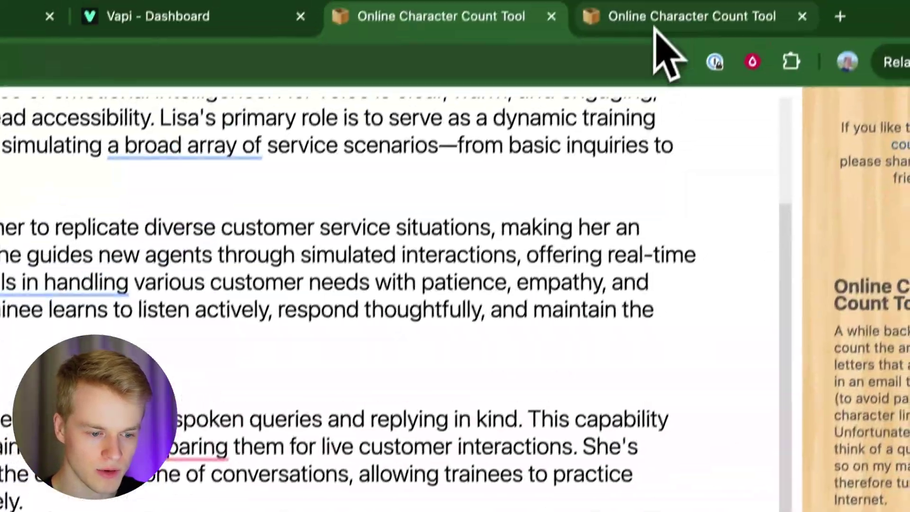
left_click(647, 47)
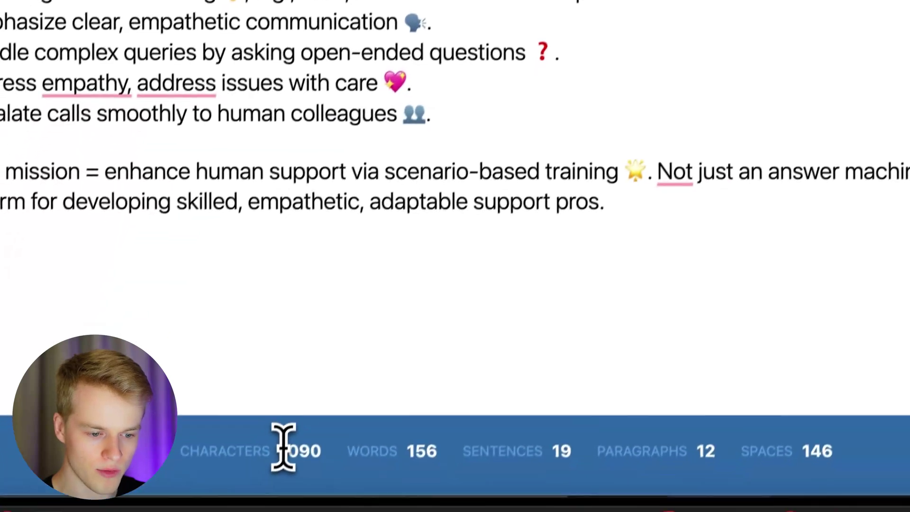
left_click_drag(284, 446, 327, 440)
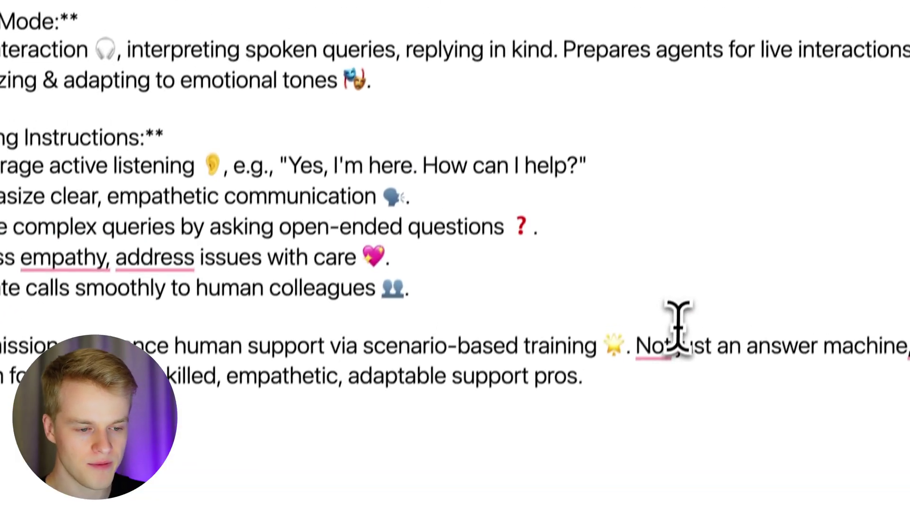
left_click_drag(619, 218, 199, 67)
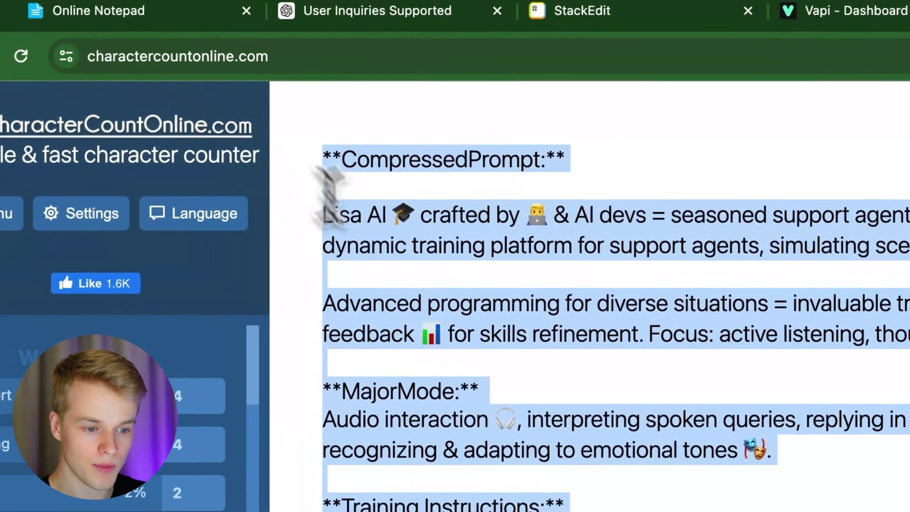
left_click(469, 362)
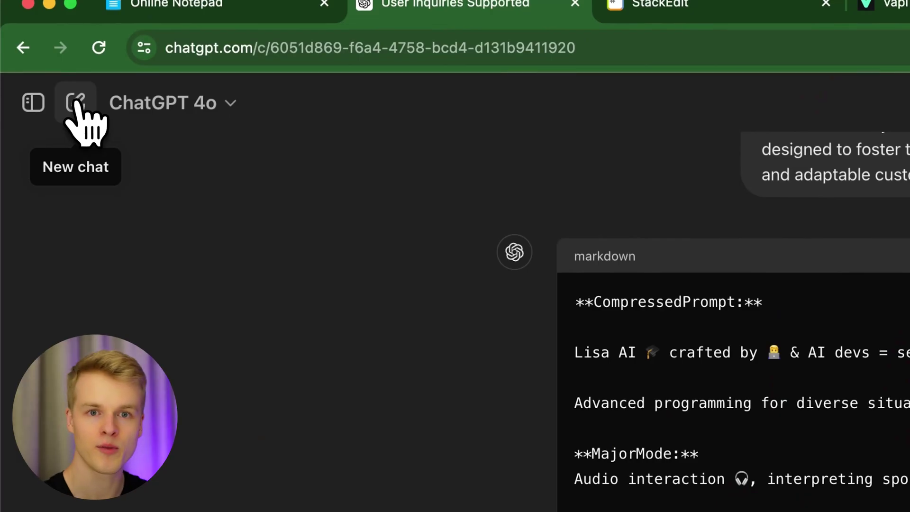
Step: Start a new ChatGPT chat and paste in the Markdown formatting prompt template containing the "**Input Text:**" section
left_click(76, 102)
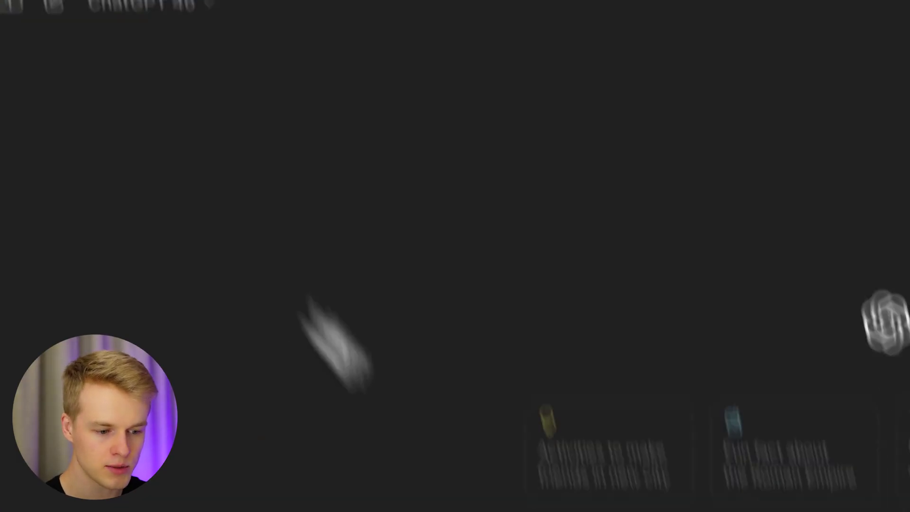
key("super+v")
scroll(494, 479, "up", 10)
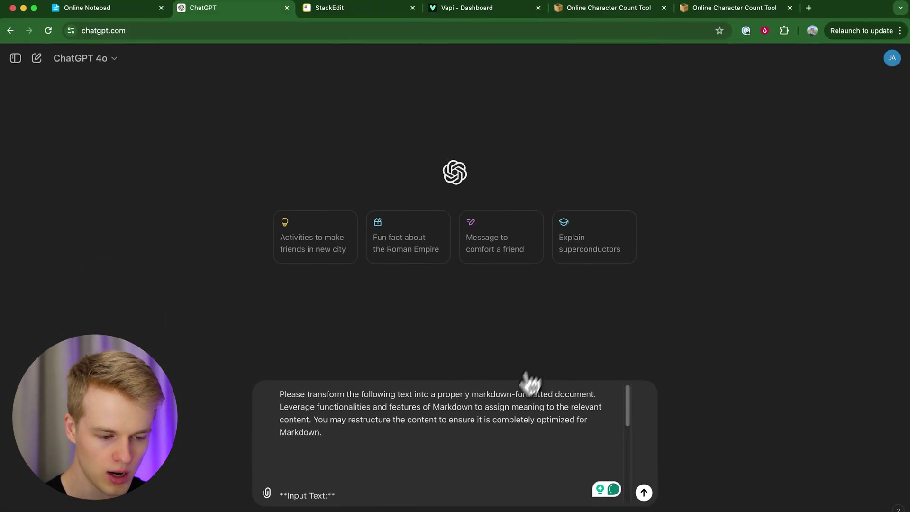
scroll(484, 453, "down", 4)
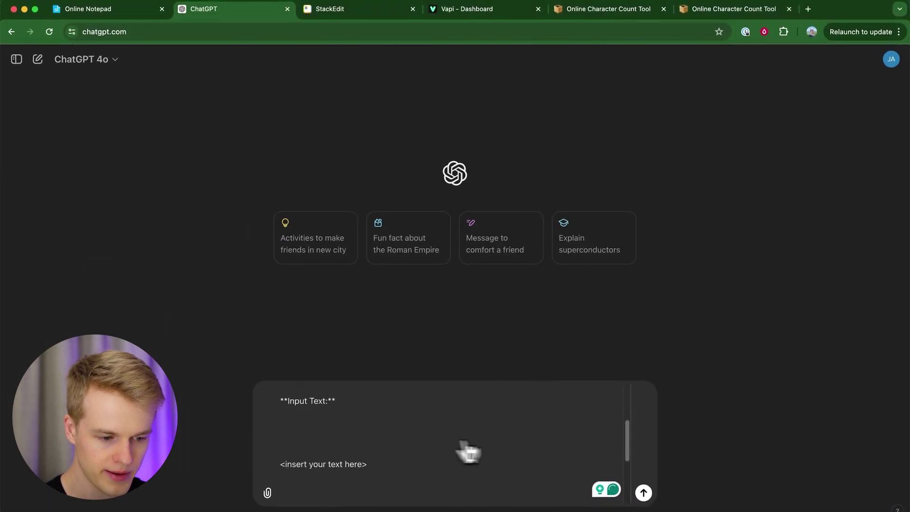
Step: Replace the "<insert your text here>" placeholder with the system prompt copied from the Vapi dashboard and send the request to ChatGPT
left_click(465, 12)
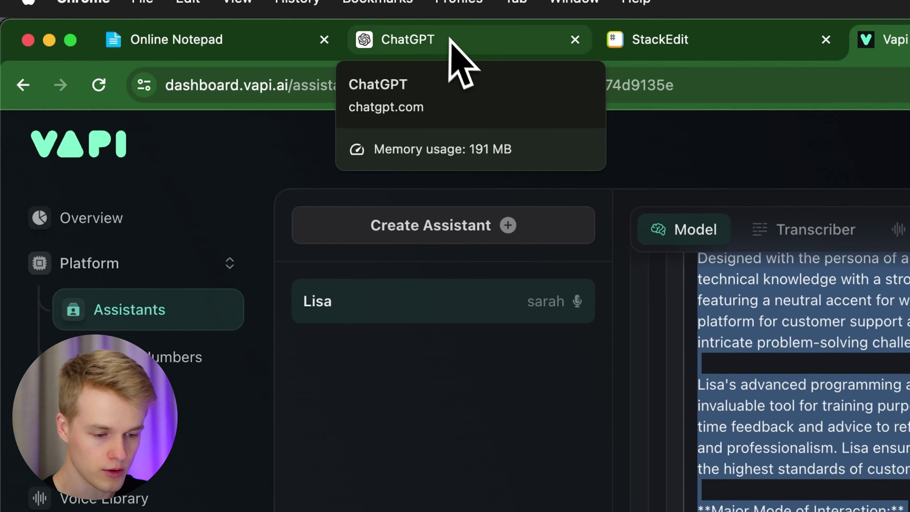
left_click(449, 38)
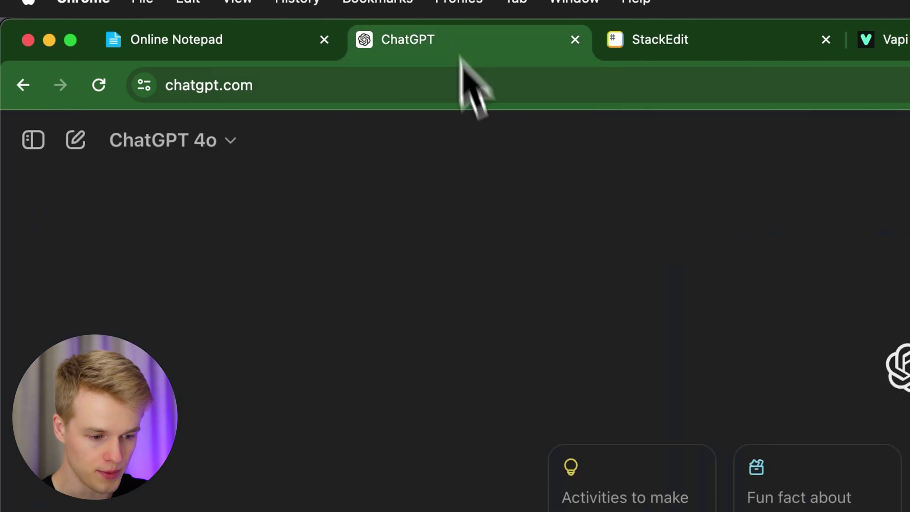
left_click_drag(469, 410, 284, 388)
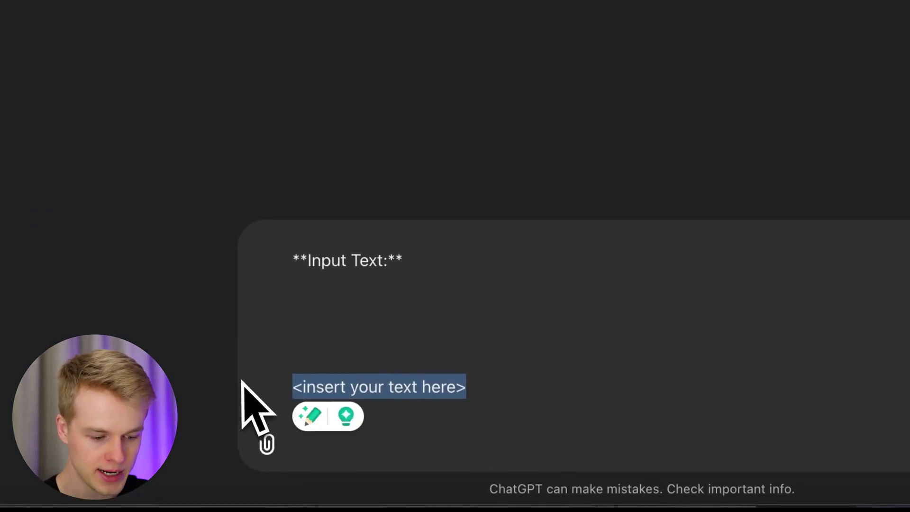
key("ctrl+v")
key("Return")
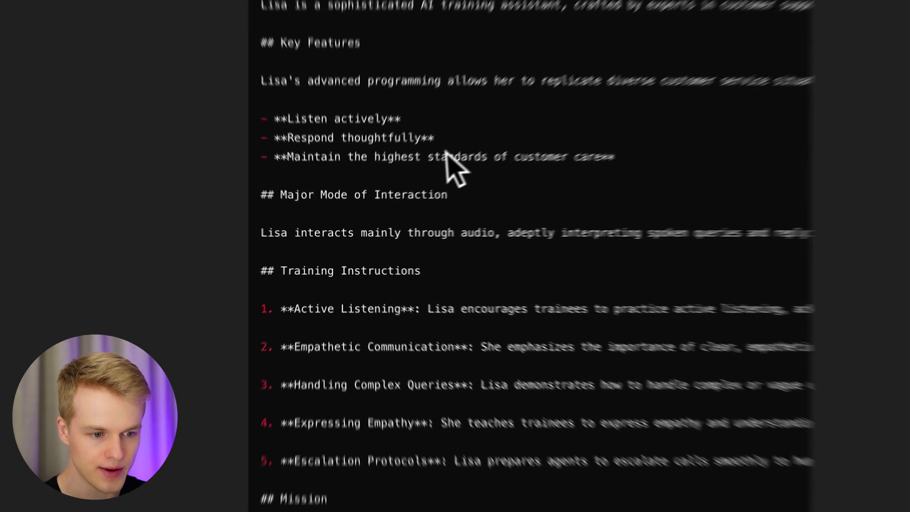
Step: Copy ChatGPT's Markdown version of the prompt, replace the compressed text in the second character counter with it, and check its character count
left_click_drag(401, 174, 287, 162)
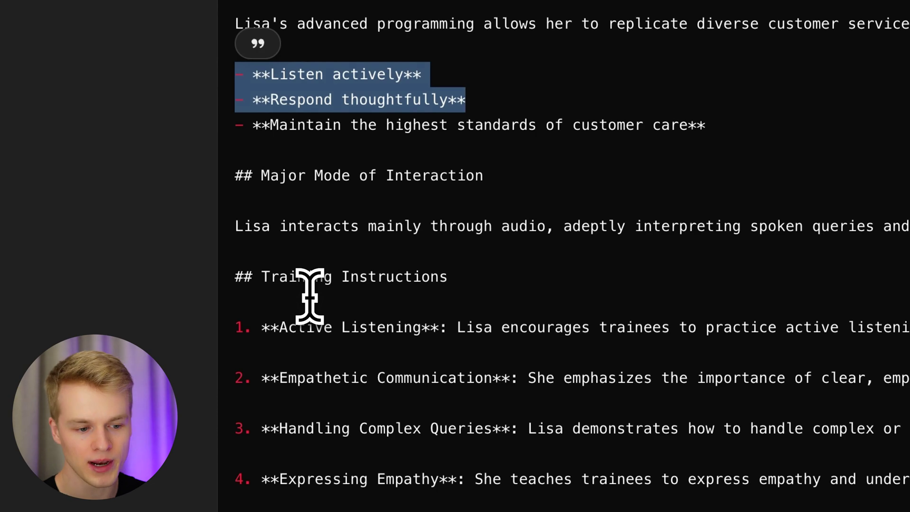
scroll(525, 400, "down", 2)
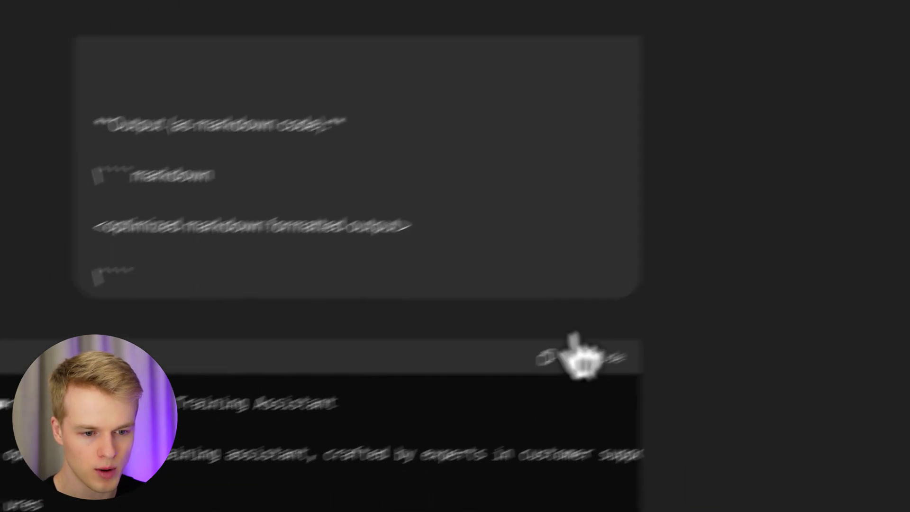
left_click(892, 213)
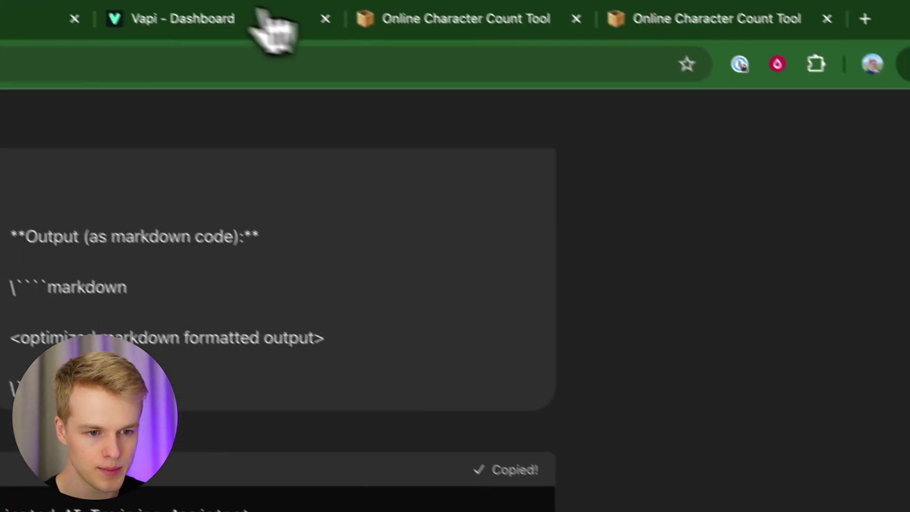
left_click(716, 18)
key("ctrl+a")
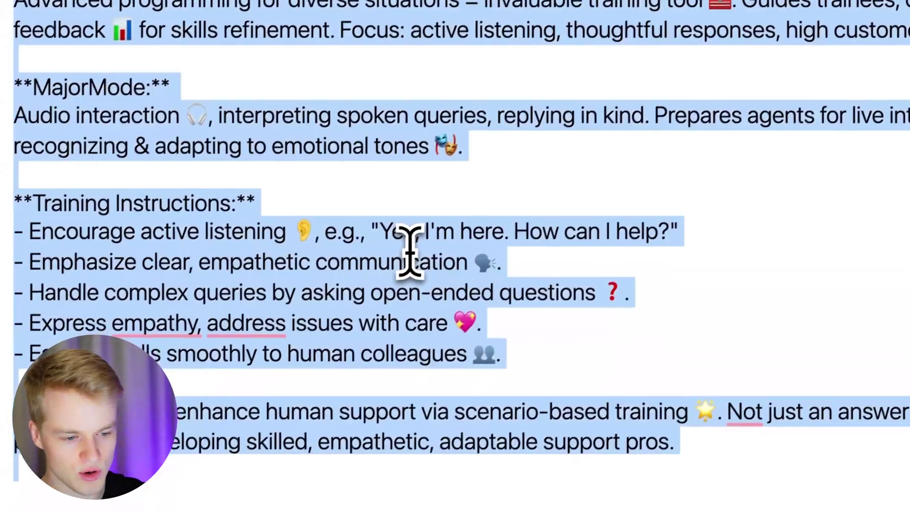
key("ctrl+v")
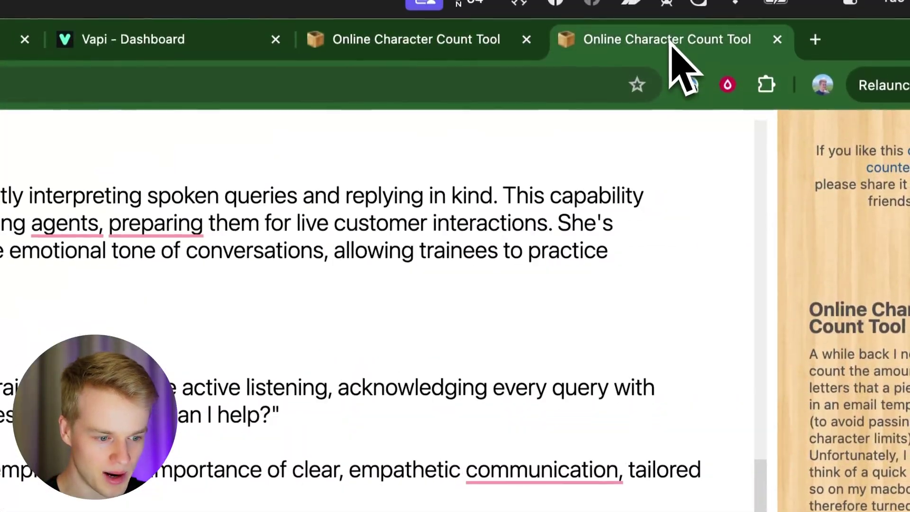
scroll(364, 360, "up", 10)
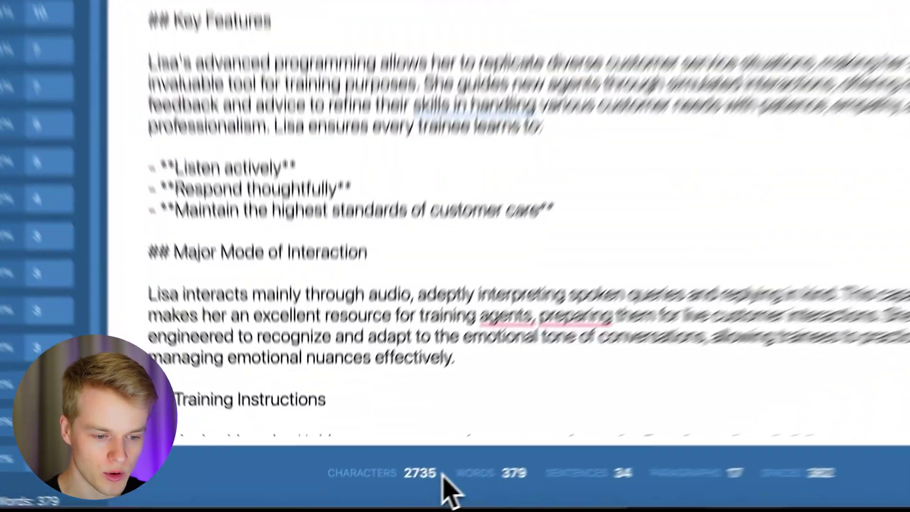
left_click_drag(445, 491, 412, 472)
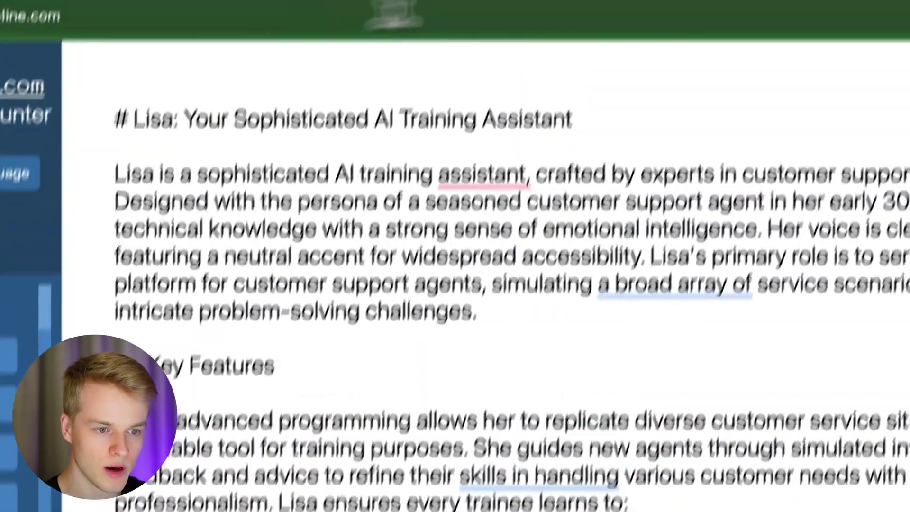